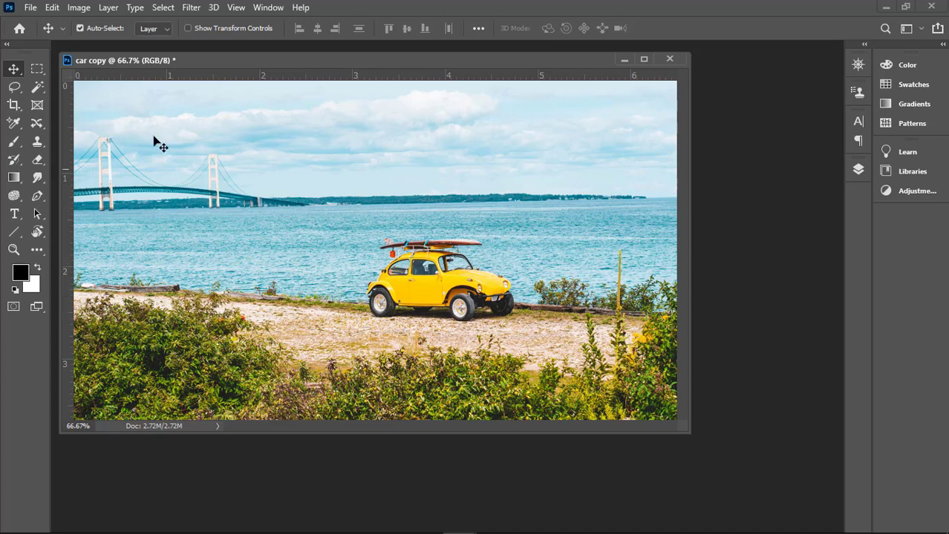
Step: Activate the Content-Aware Move tool and set its Structure to 3 and Color to 0
left_click(39, 123)
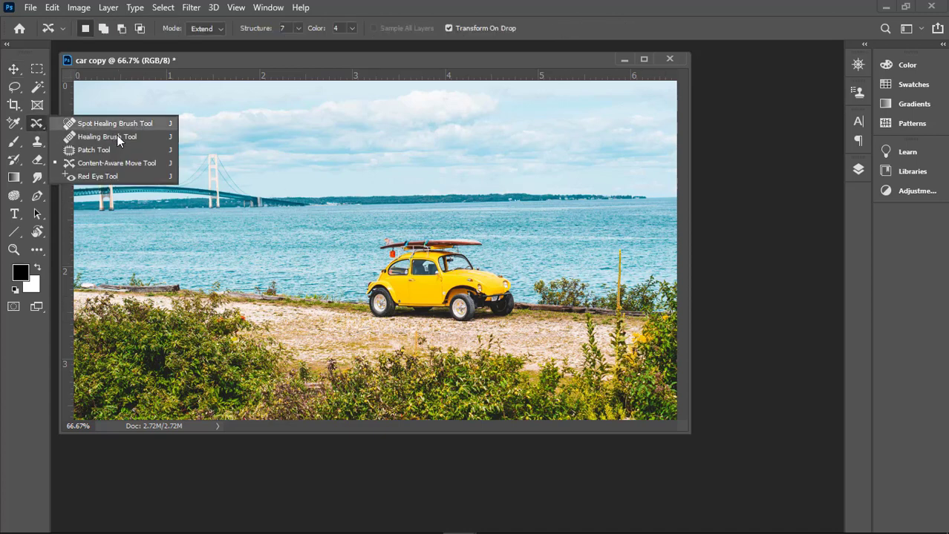
left_click(87, 161)
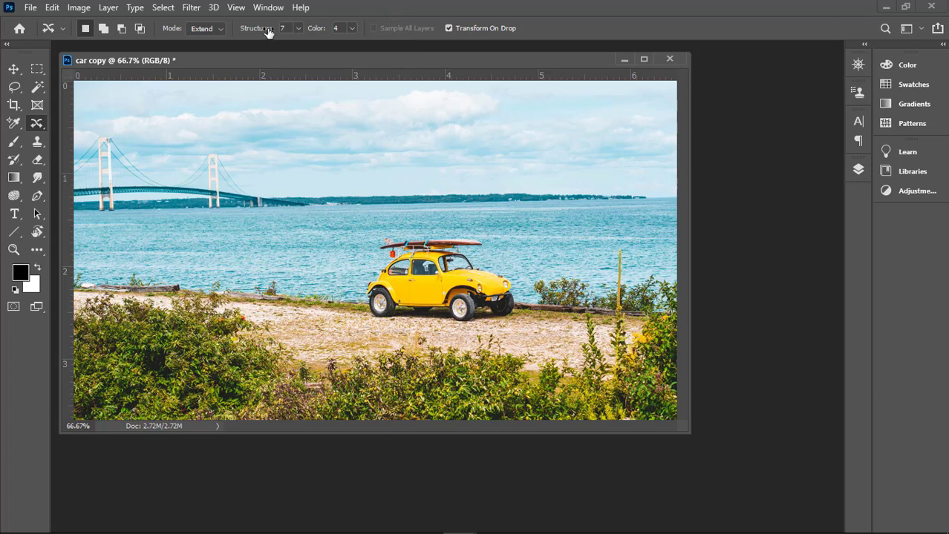
left_click(298, 27)
left_click_drag(246, 47, 254, 47)
left_click(352, 28)
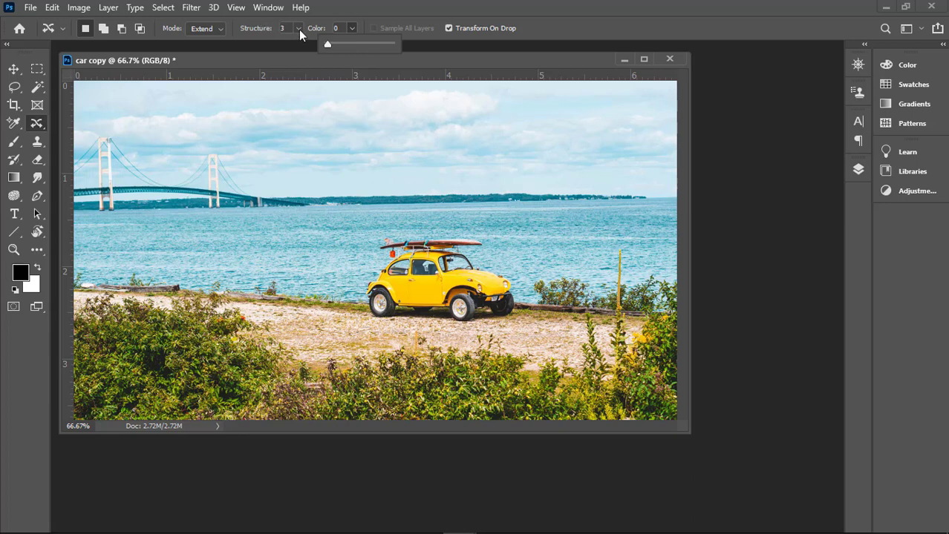
Step: Set the Content-Aware Move mode to Move and keep Transform On Drop enabled
left_click(220, 28)
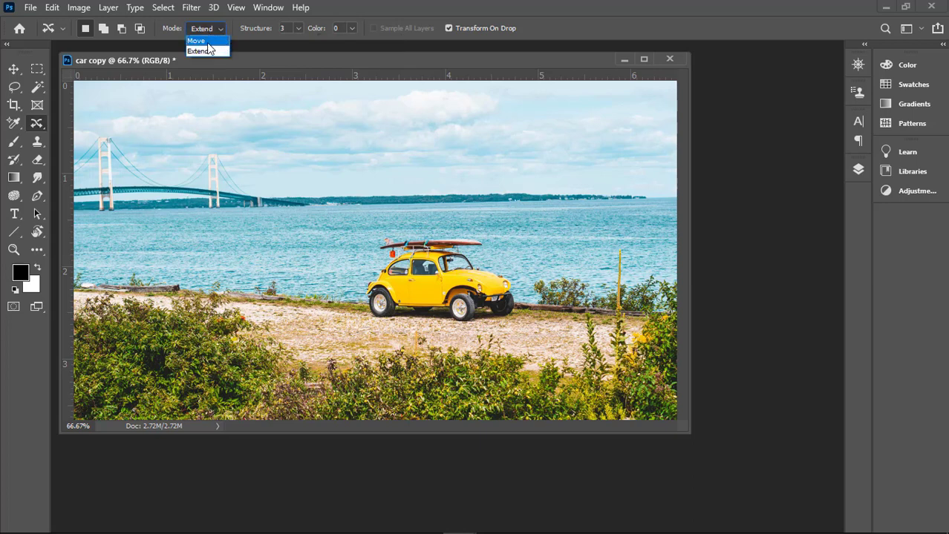
left_click(216, 30)
left_click(215, 32)
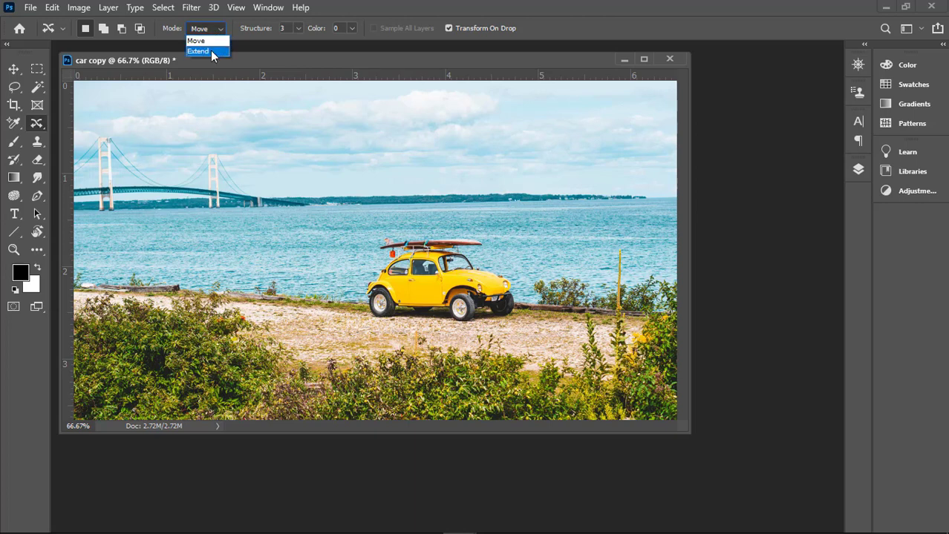
left_click(306, 58)
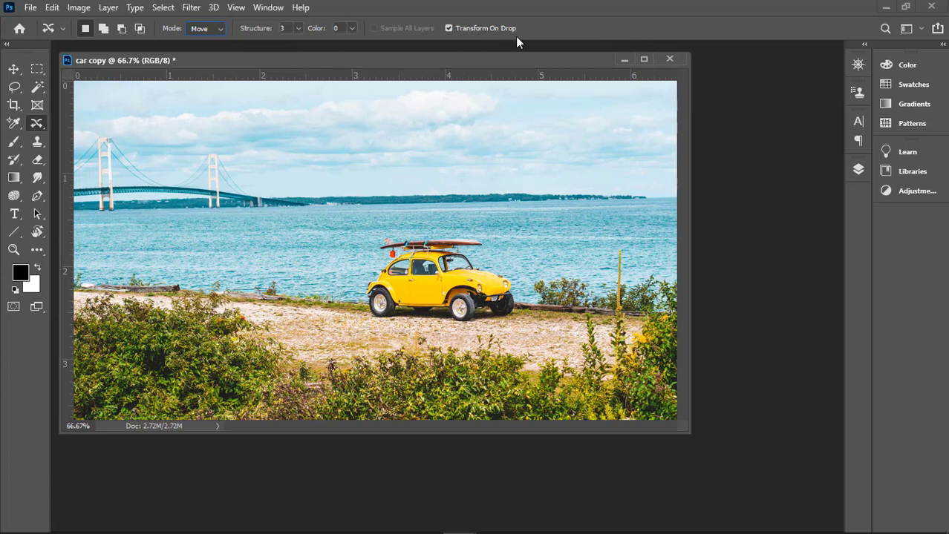
left_click(448, 29)
Step: Loosely outline the yellow car with its surfboards, move it about 1.3 in to the right along the road, and commit the transform
mouse_move(370, 331)
left_mouse_down()
mouse_move(353, 324)
mouse_move(348, 274)
mouse_move(368, 232)
mouse_move(395, 224)
mouse_move(488, 229)
mouse_move(530, 302)
mouse_move(525, 331)
mouse_move(504, 335)
mouse_move(369, 331)
mouse_move(401, 323)
mouse_move(397, 314)
left_mouse_up()
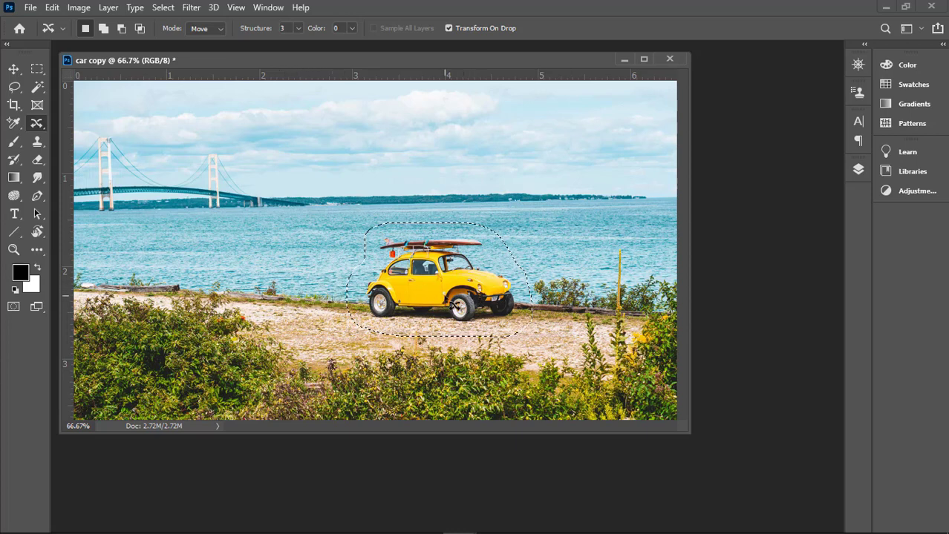
left_click_drag(453, 304, 567, 306)
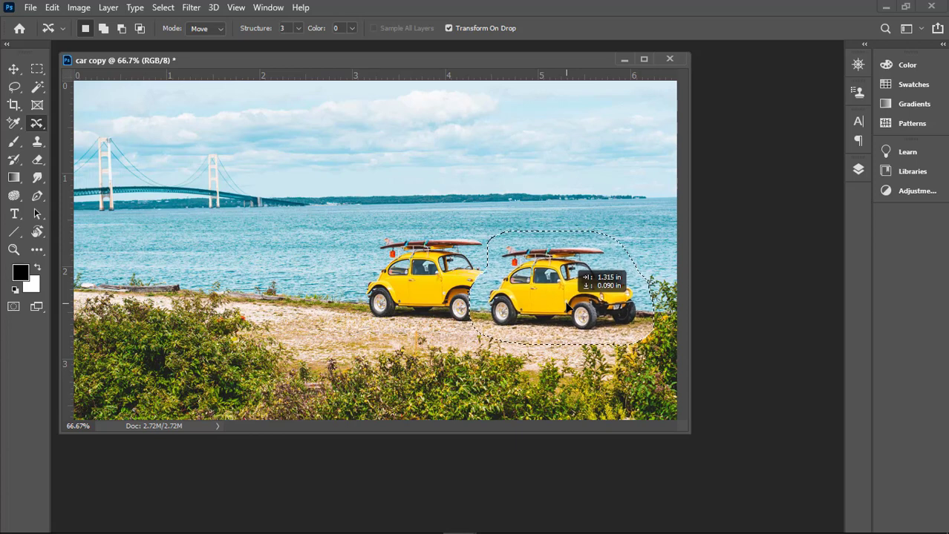
left_click_drag(567, 306, 566, 306)
left_click_drag(566, 306, 567, 306)
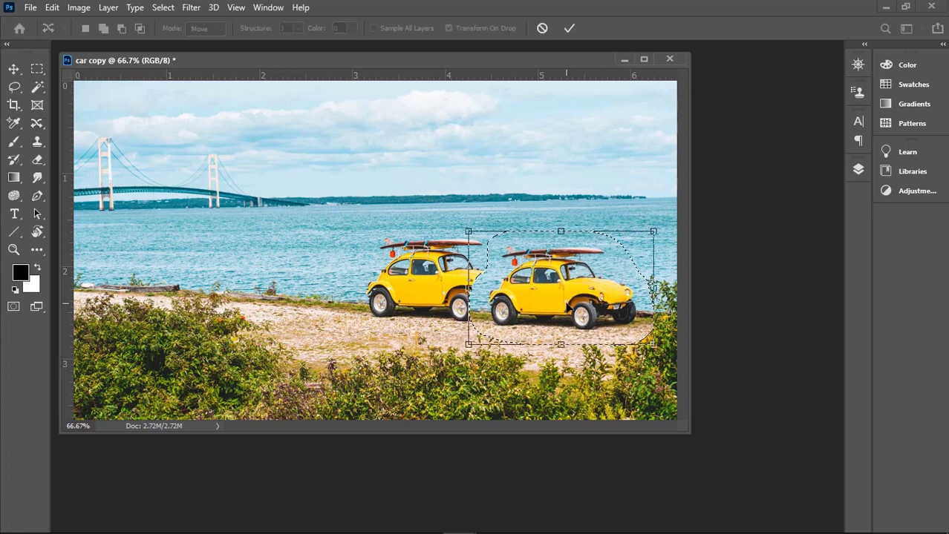
left_click(567, 28)
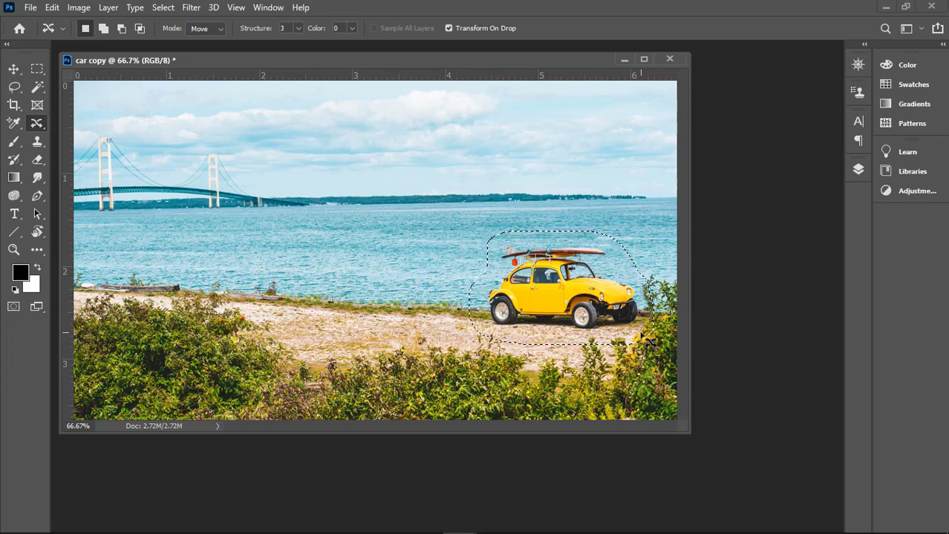
Step: Hide the selection edges and refine the moved car's blending with Structure 4 and Color 1
key("ctrl+h")
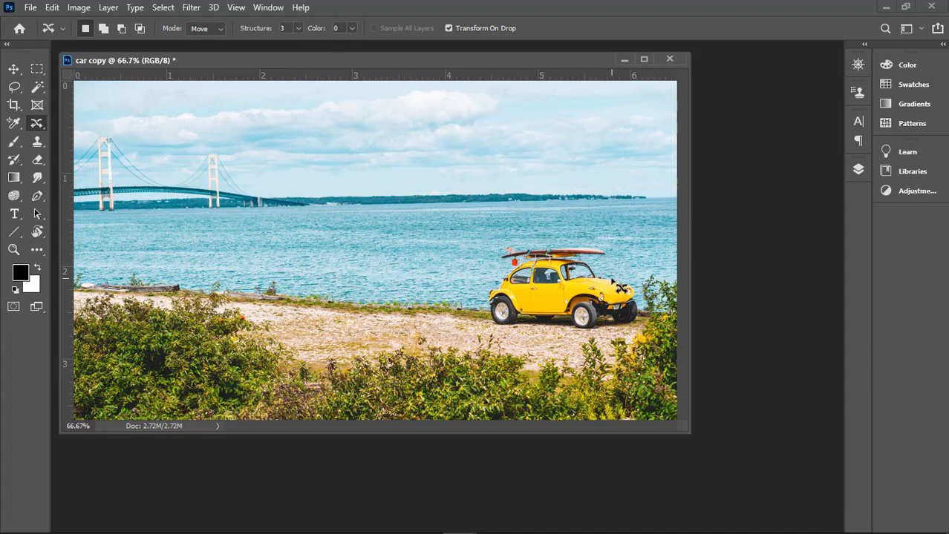
key("ctrl+plus")
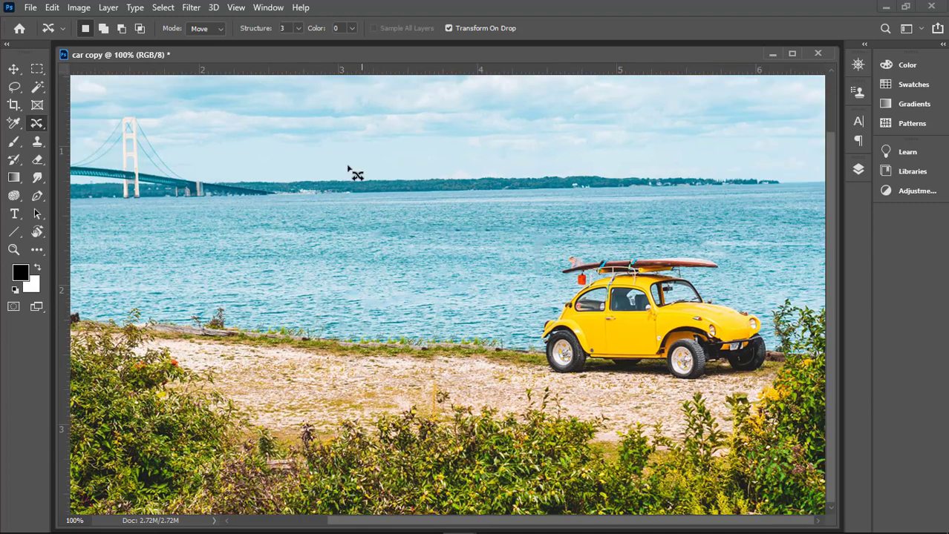
left_click(297, 28)
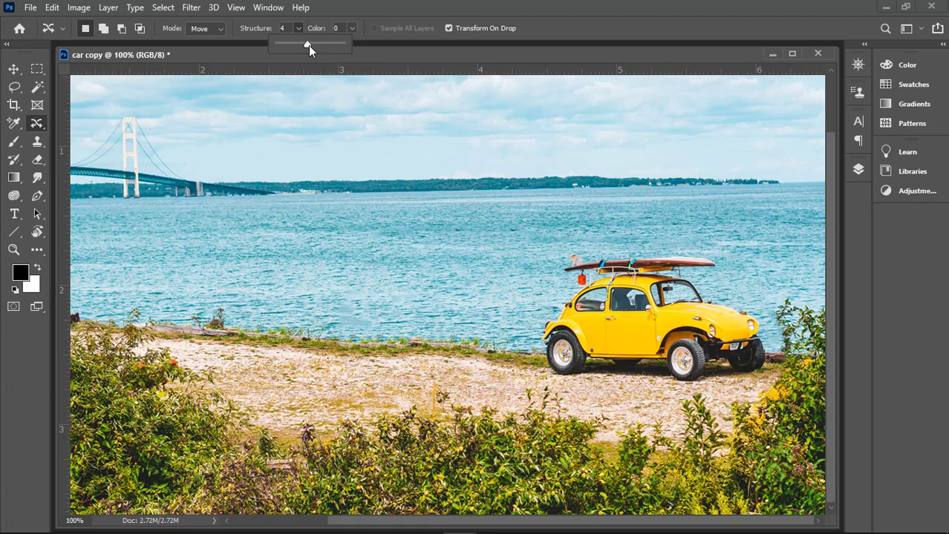
left_click_drag(308, 45, 319, 45)
left_click(336, 8)
left_click(353, 28)
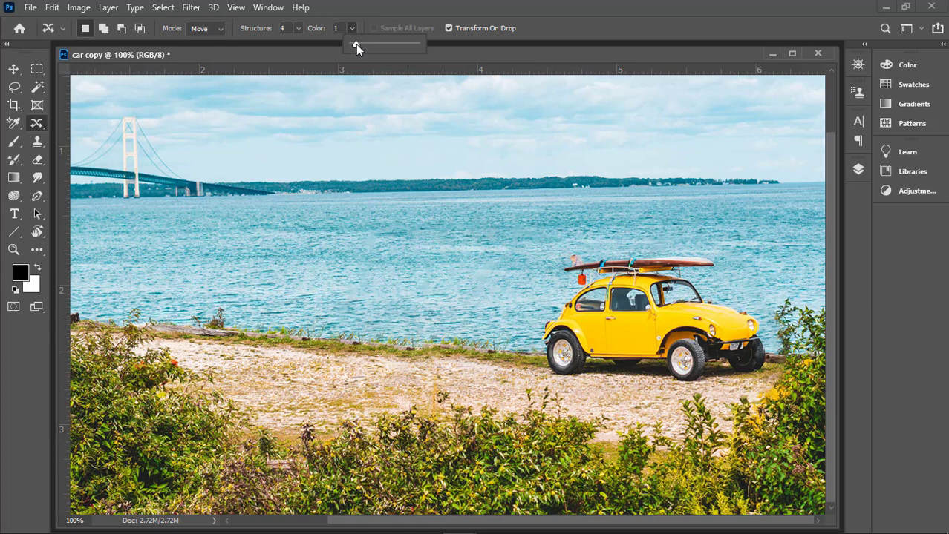
left_click(461, 52)
Step: Revert the image history to the Content-Aware Move Tool state before the car was moved, and deselect
left_click(859, 170)
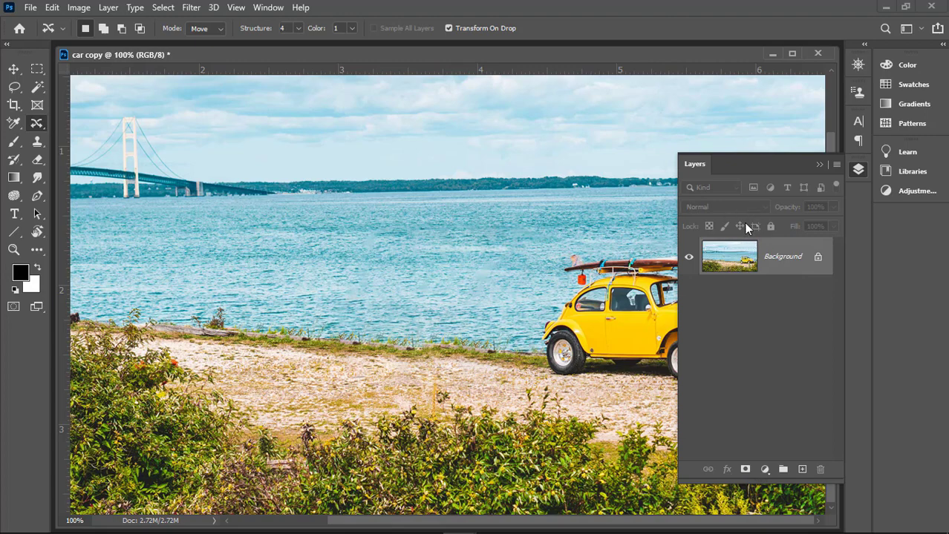
left_click(819, 165)
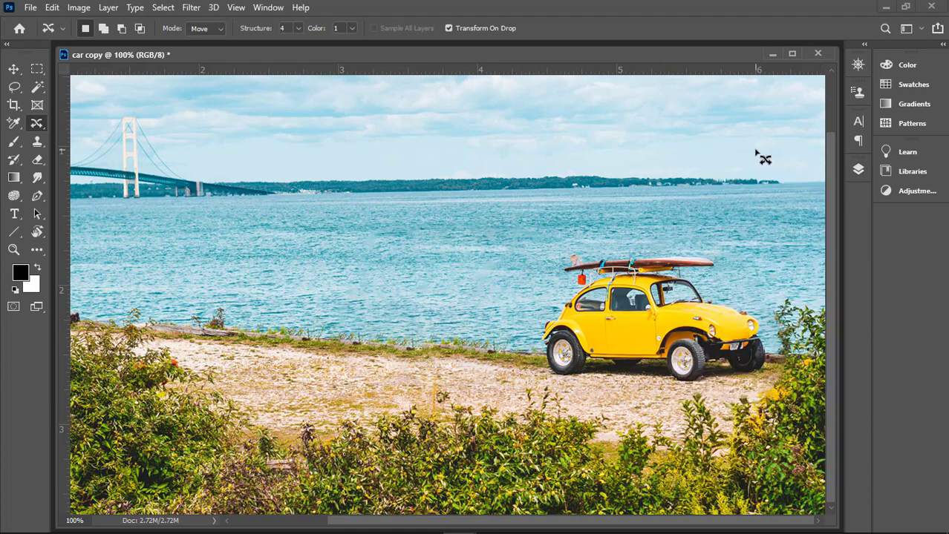
left_click(274, 8)
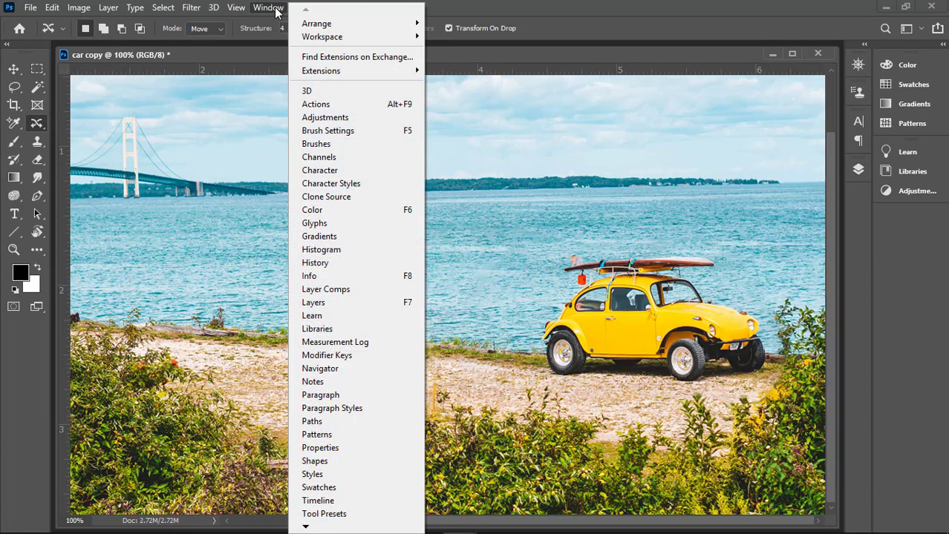
left_click(320, 263)
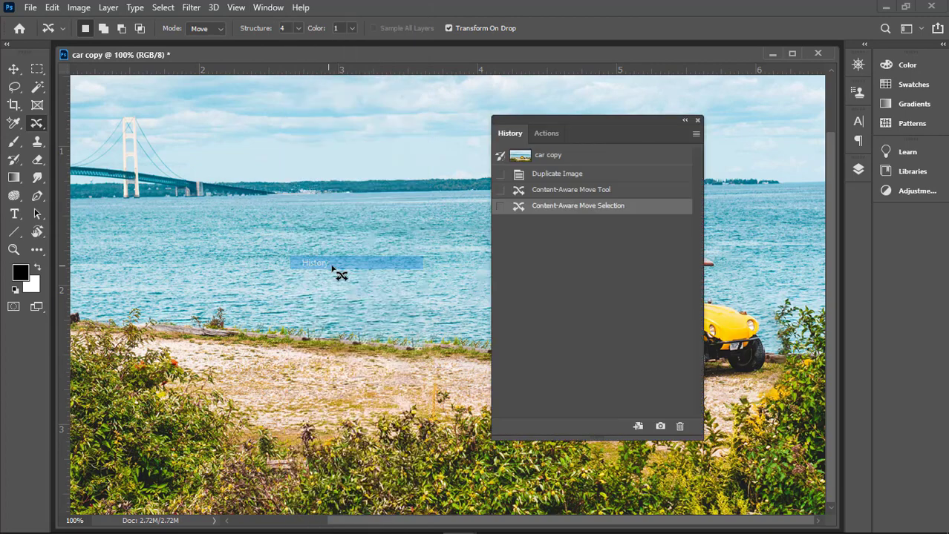
left_click(567, 191)
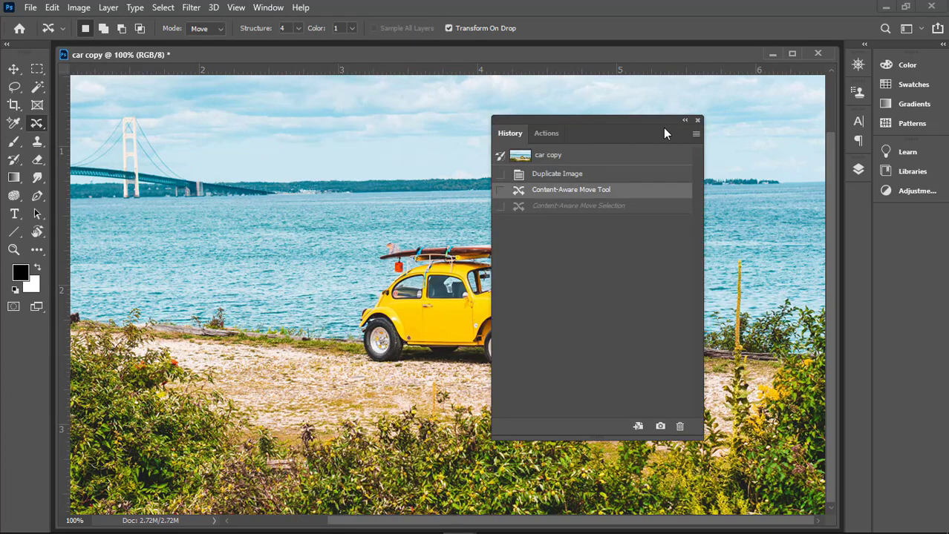
left_click(697, 121)
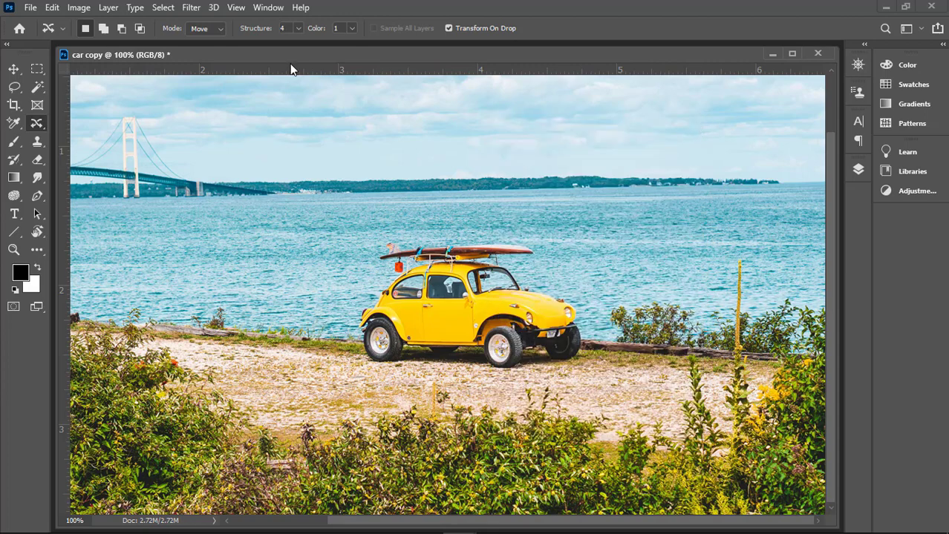
left_click(167, 8)
left_click(179, 36)
Step: Add a new empty layer above the Background layer
left_click(858, 169)
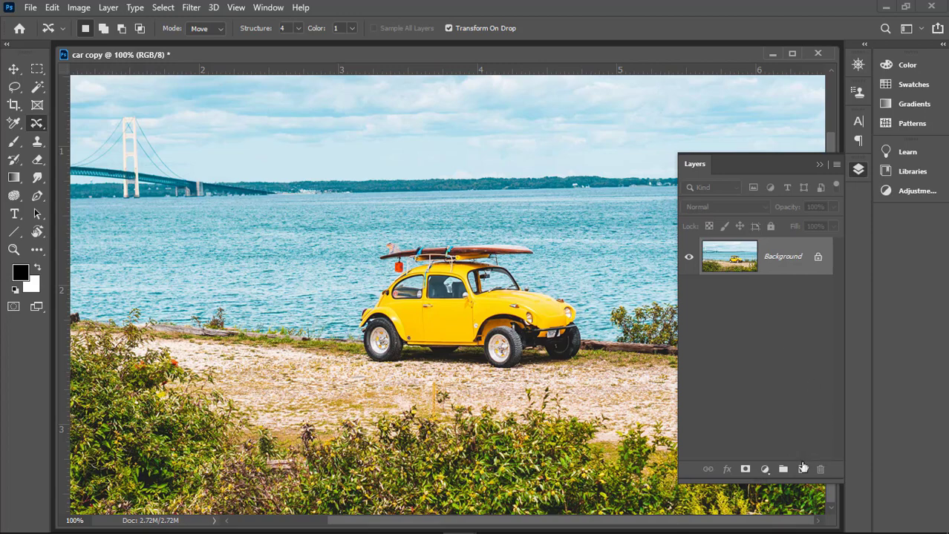
left_click(803, 469)
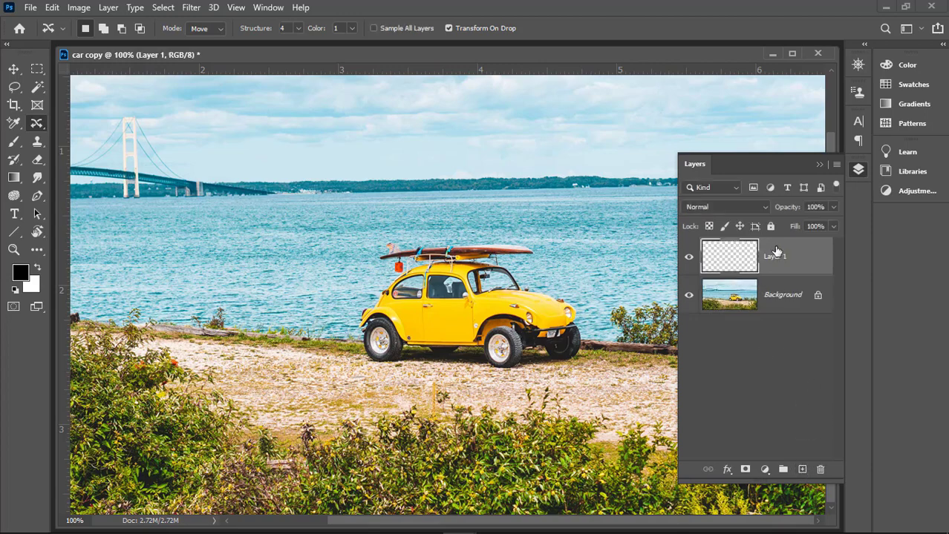
left_click(819, 164)
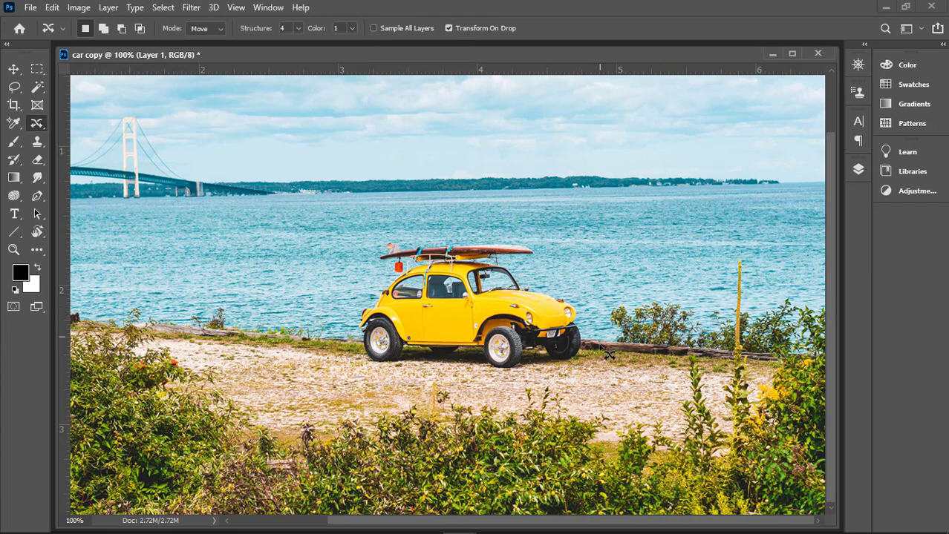
left_click(858, 170)
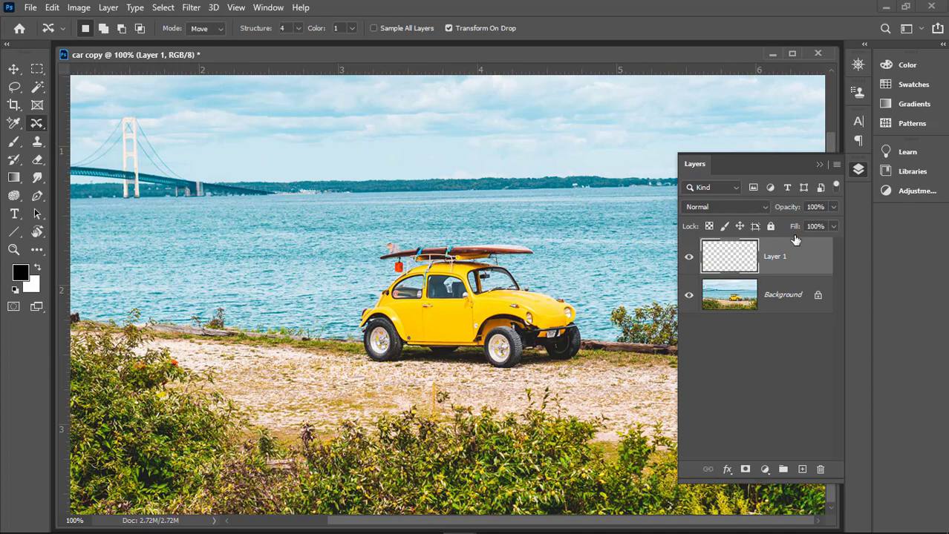
left_click(858, 170)
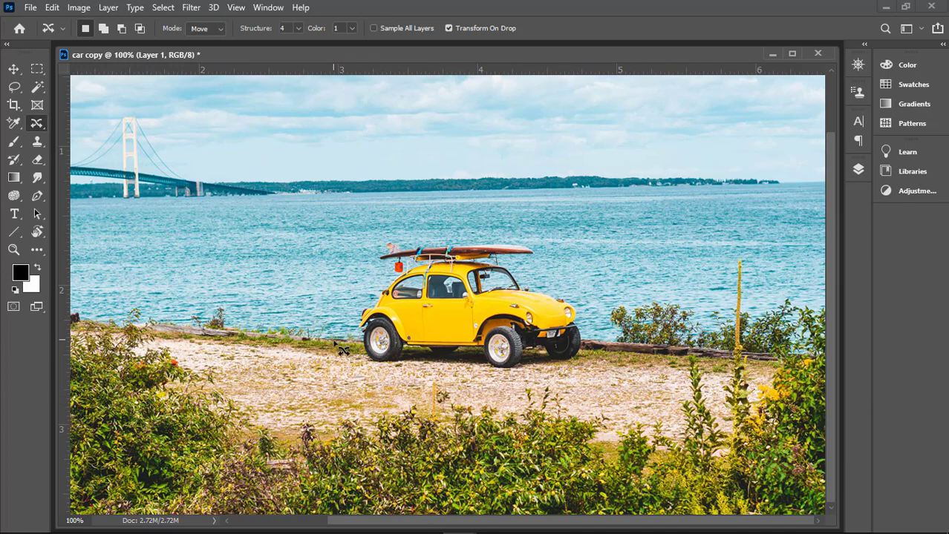
Step: Loosely outline the yellow car with its surfboards and try to move the selection while the empty Layer 1 is active
mouse_move(344, 363)
left_mouse_down()
mouse_move(382, 390)
mouse_move(338, 373)
left_mouse_up()
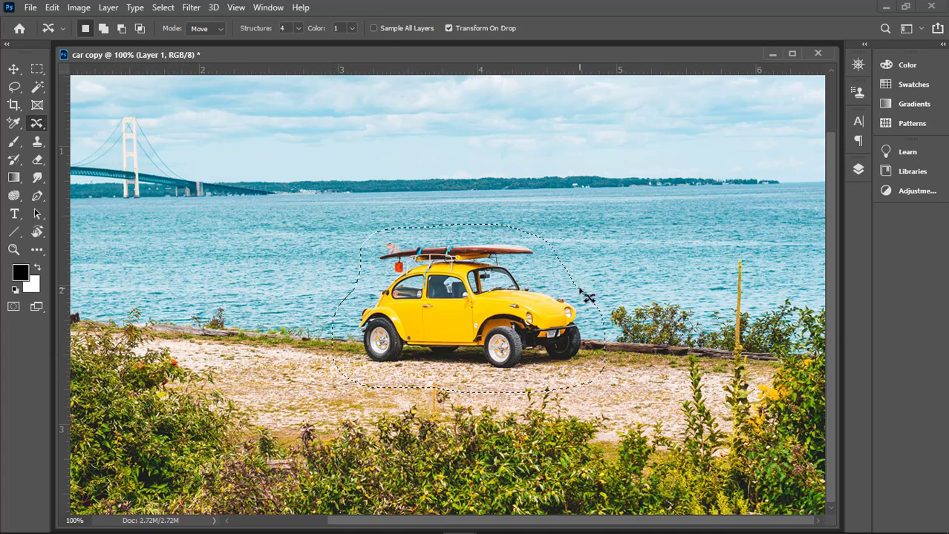
left_click(858, 170)
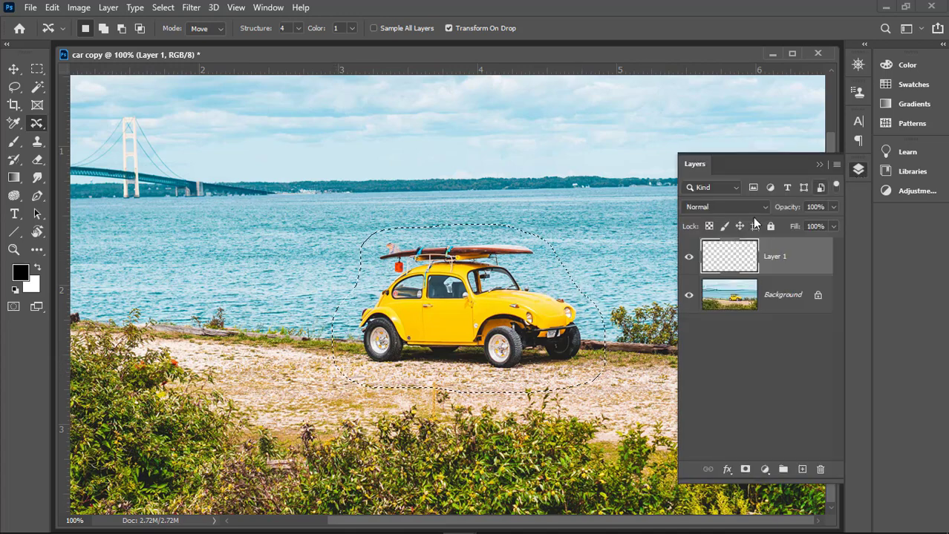
left_click(819, 164)
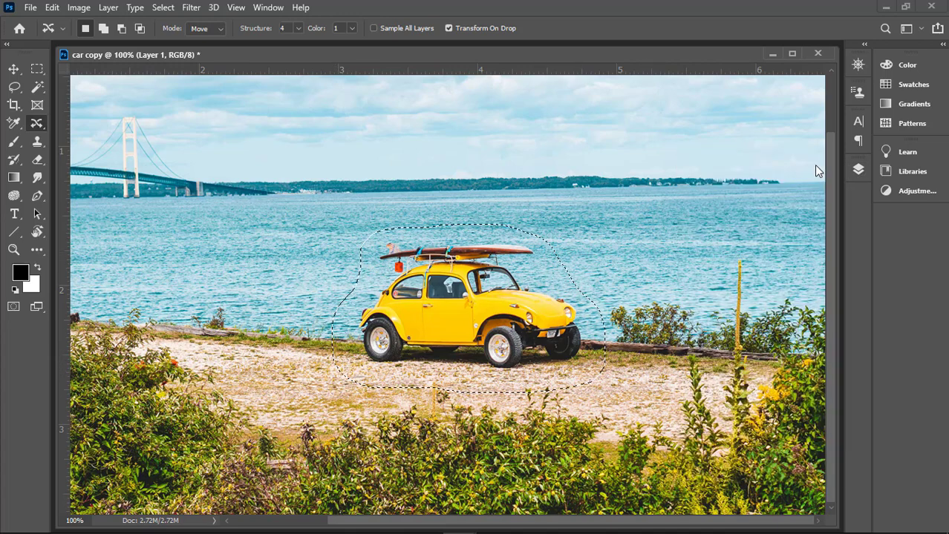
left_click(511, 321)
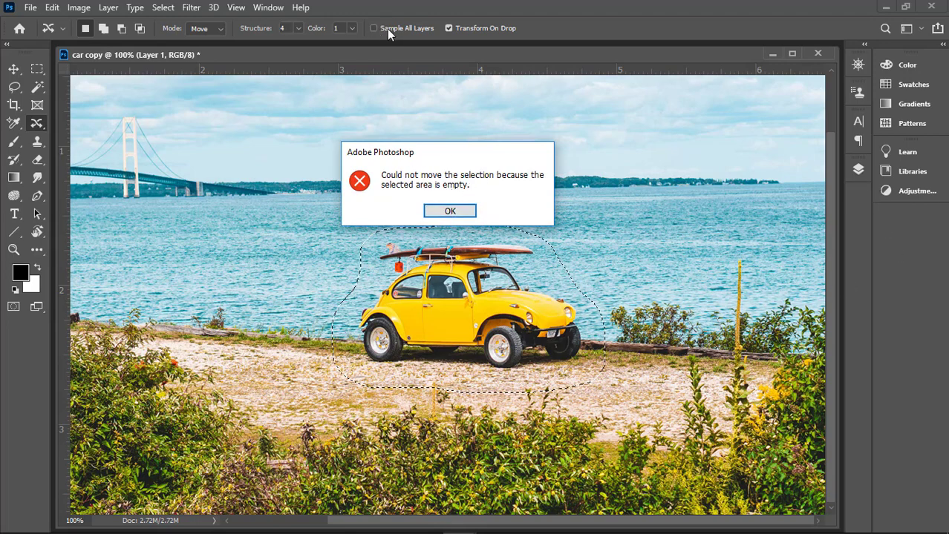
left_click(449, 213)
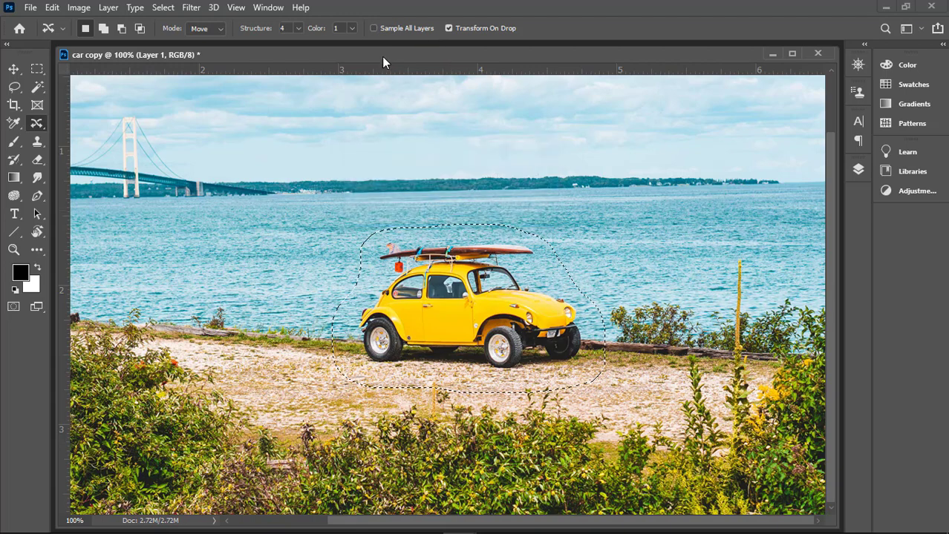
Step: Enable Sample All Layers, move the selected car right along the road toward the bushes, and hide the selection edges
left_click(374, 28)
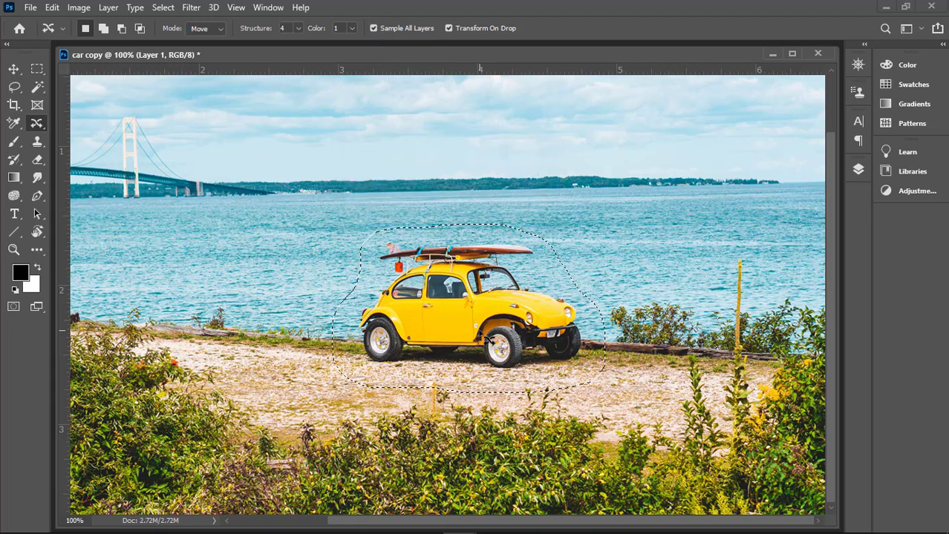
left_click_drag(489, 328, 668, 343)
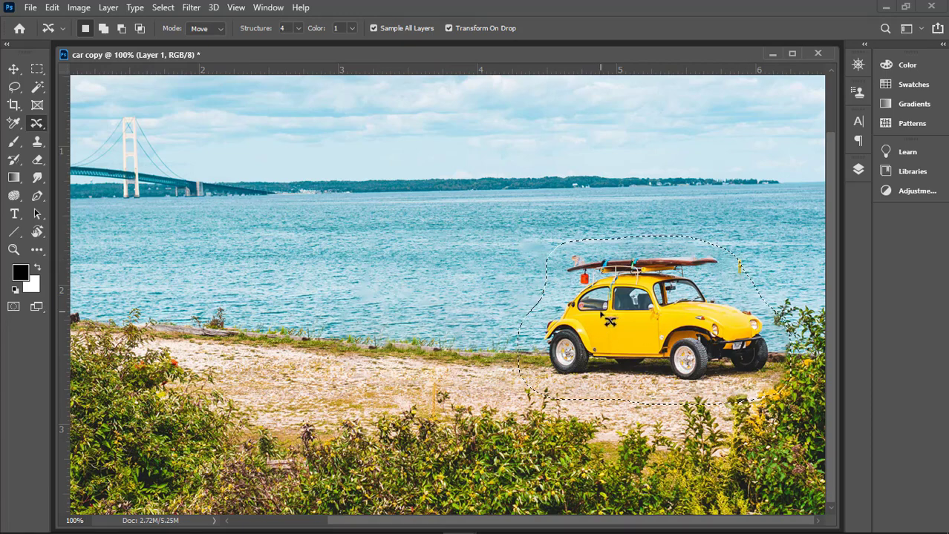
key("ctrl+h")
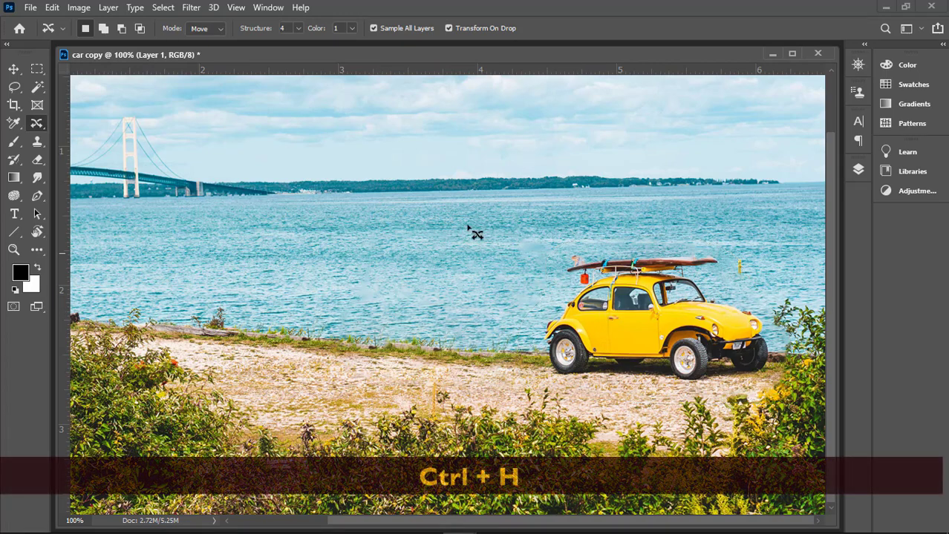
Step: Set the moved car's Color adaptation to 10
left_click_drag(351, 28, 360, 49)
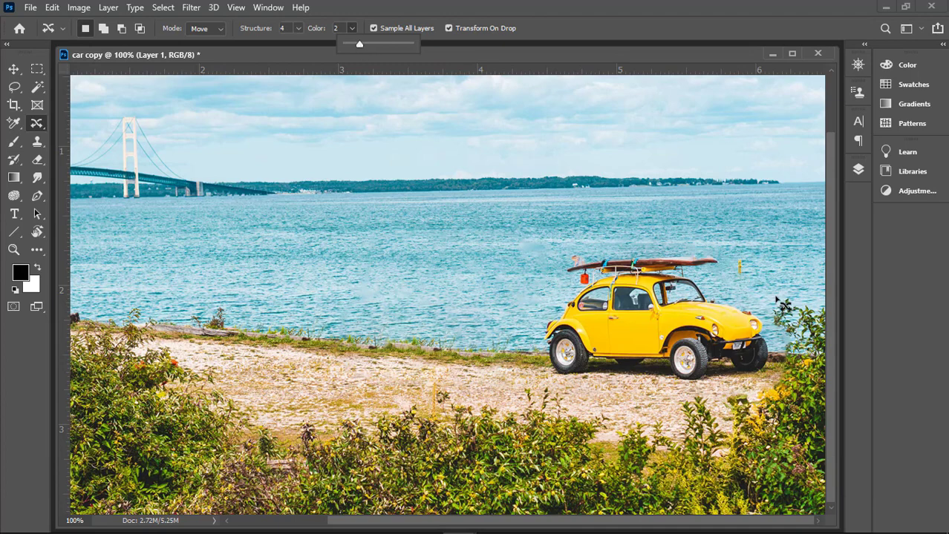
left_click_drag(360, 44, 411, 45)
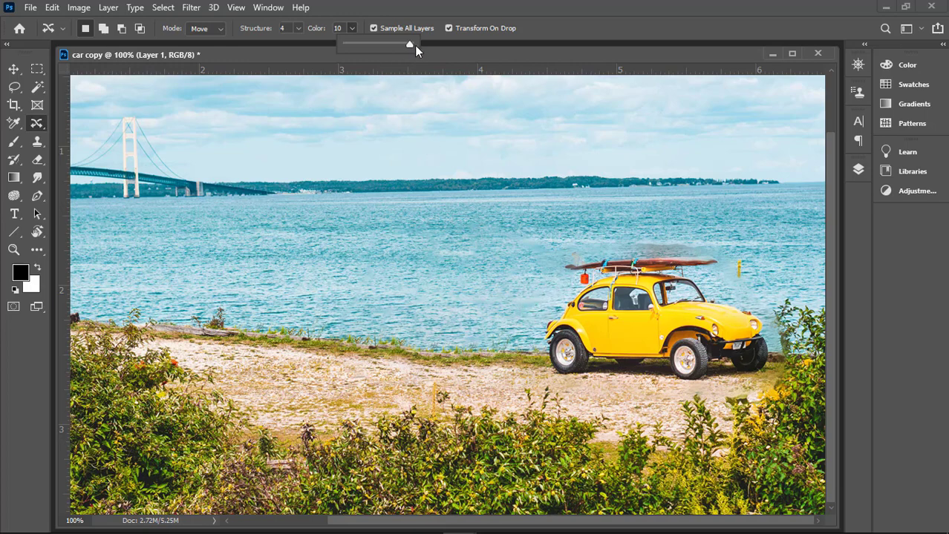
Step: Adjust the moved car's blending to Color 4 and Structure 5
left_click_drag(411, 43, 397, 42)
left_click_drag(389, 43, 369, 43)
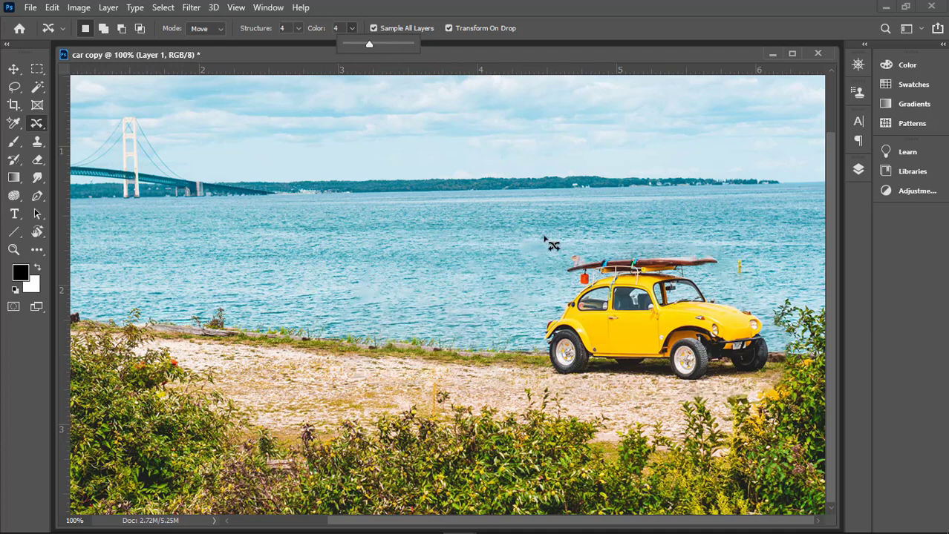
left_click(301, 27)
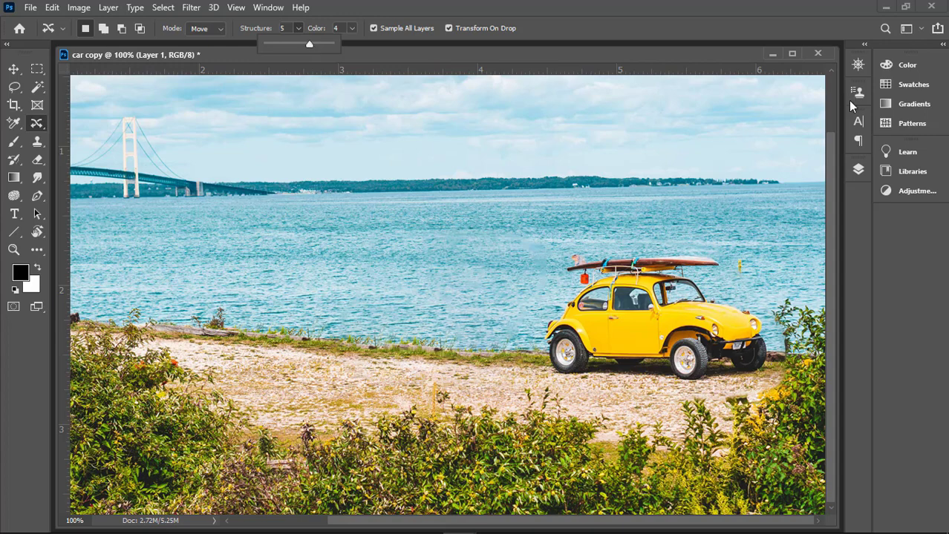
Step: Toggle the visibility of Layer 1 to compare the photo before and after the car's move
left_click(859, 170)
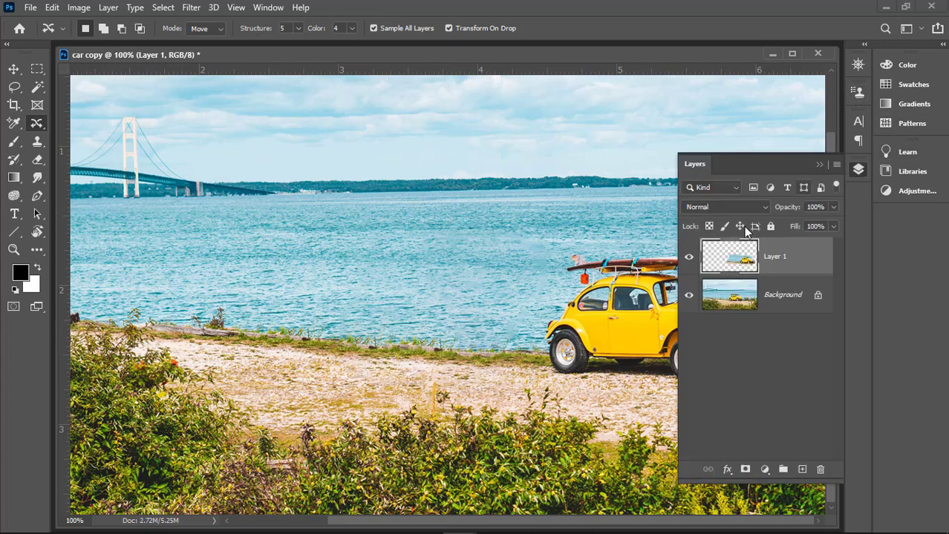
left_click(689, 259)
left_click(689, 259)
left_click(689, 259)
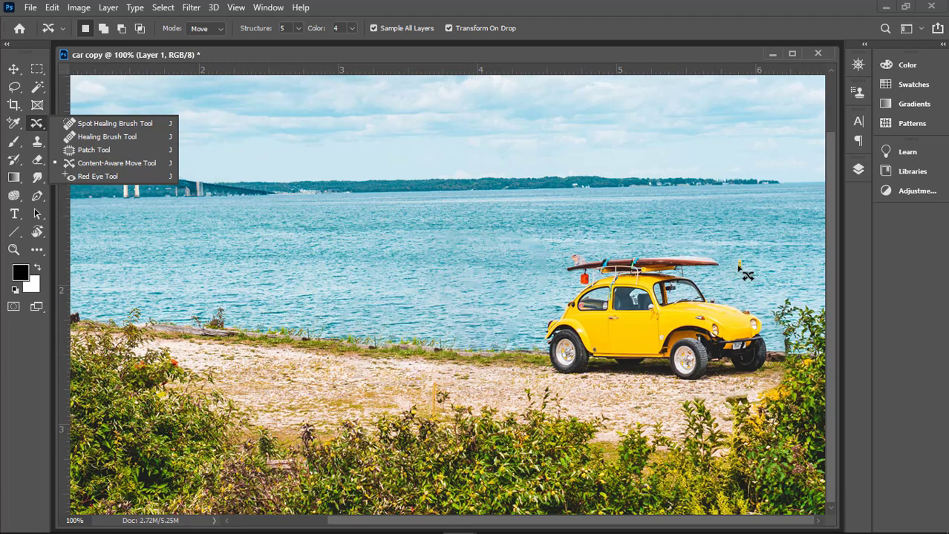
Step: Patch away the leftover yellow stalk over the water, sampling the clean sea beside it
left_click(89, 149)
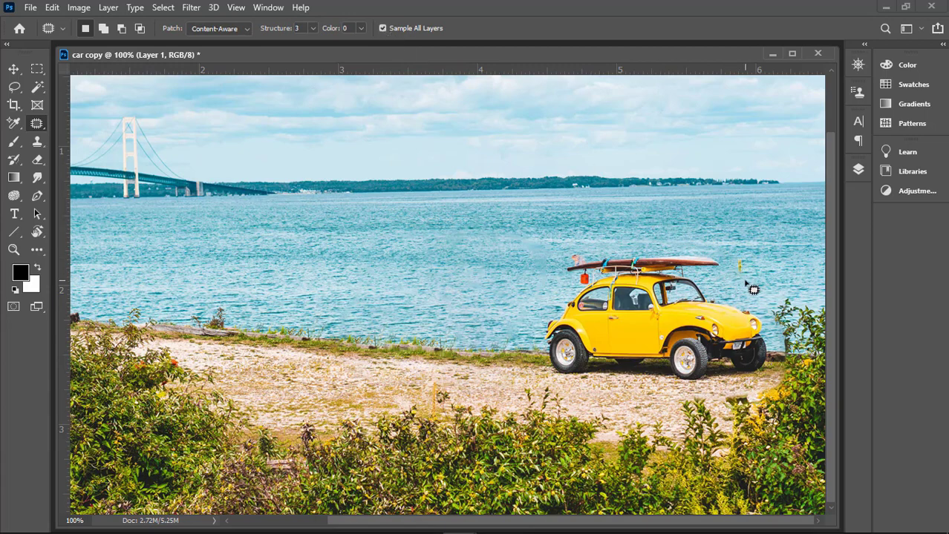
mouse_move(733, 280)
left_mouse_down()
mouse_move(742, 255)
mouse_move(756, 275)
left_mouse_up()
left_click_drag(781, 270, 782, 270)
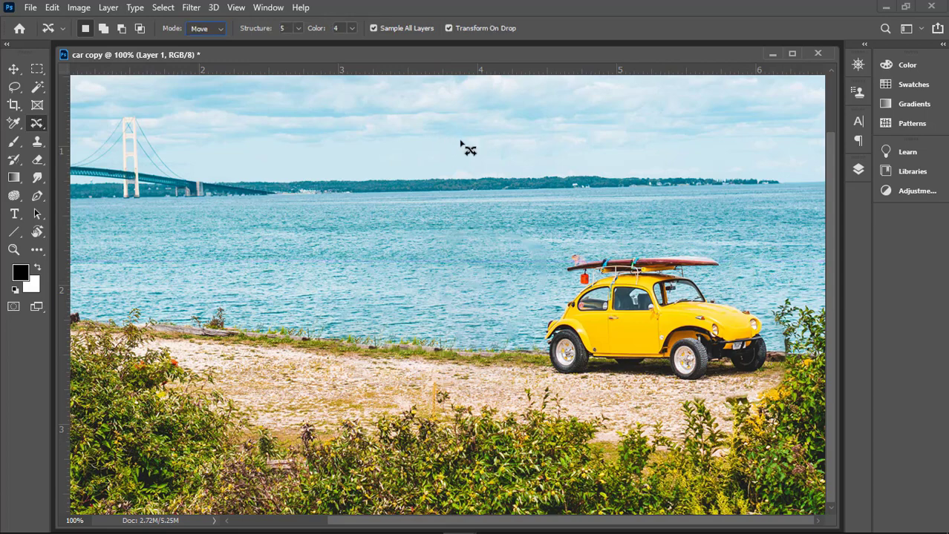
Step: Duplicate the selected car in Extend mode toward the far end of the road near the bridge, and hide the selection edges
left_click(221, 31)
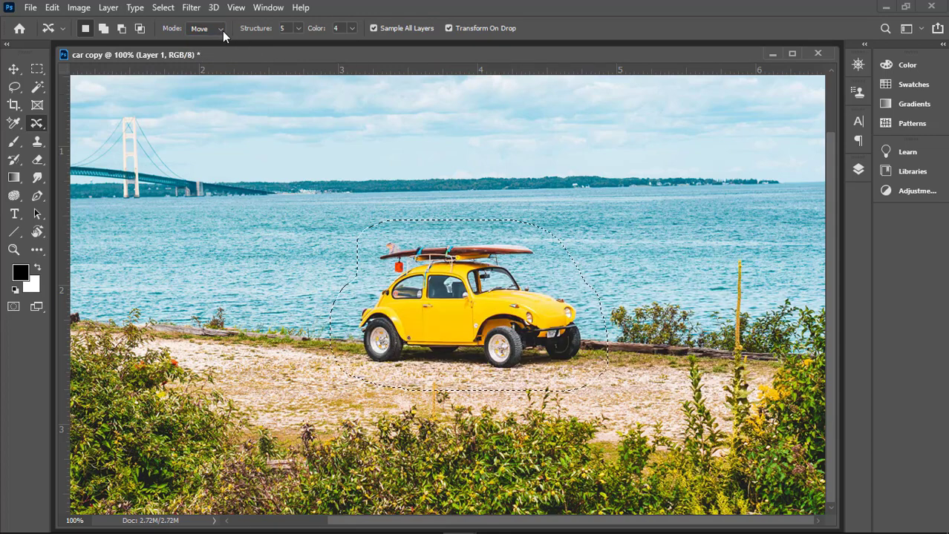
left_click(223, 31)
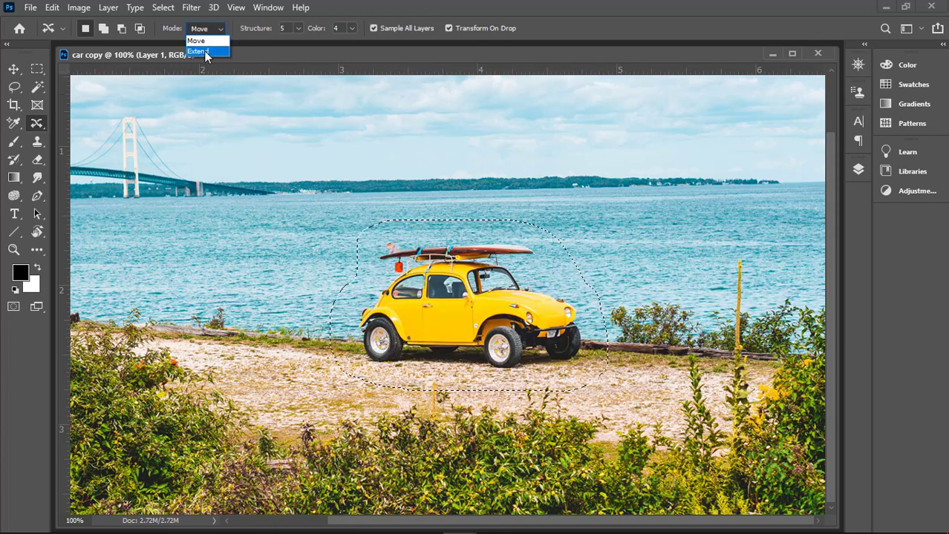
left_click(205, 52)
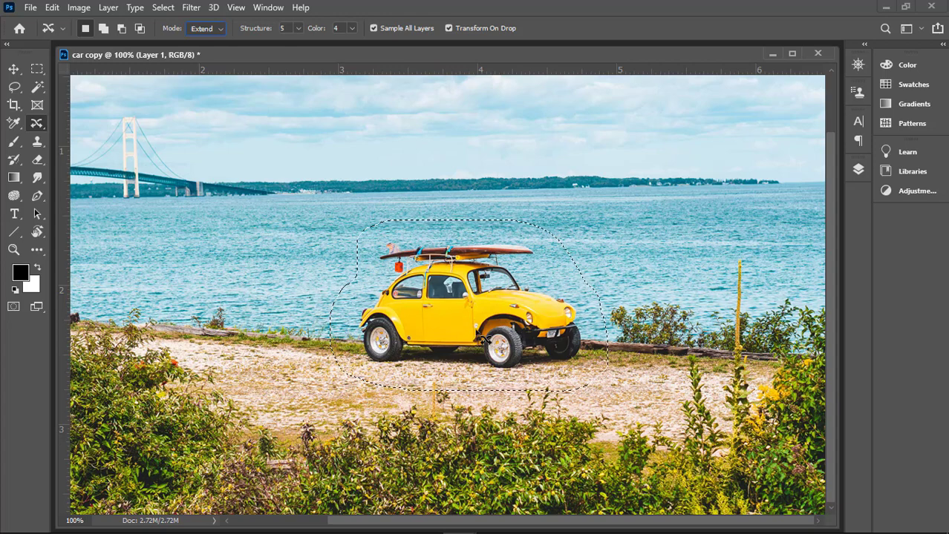
left_click_drag(483, 338, 206, 327)
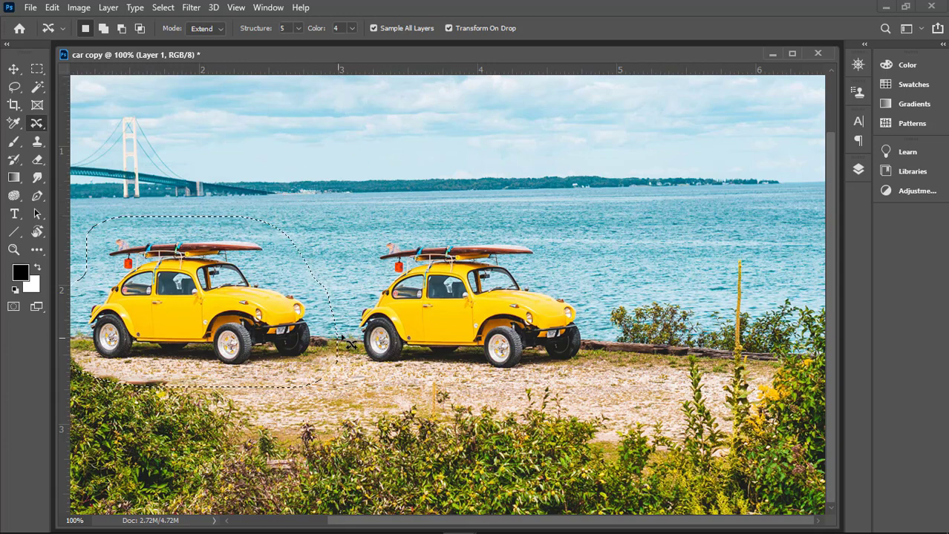
key("ctrl+h")
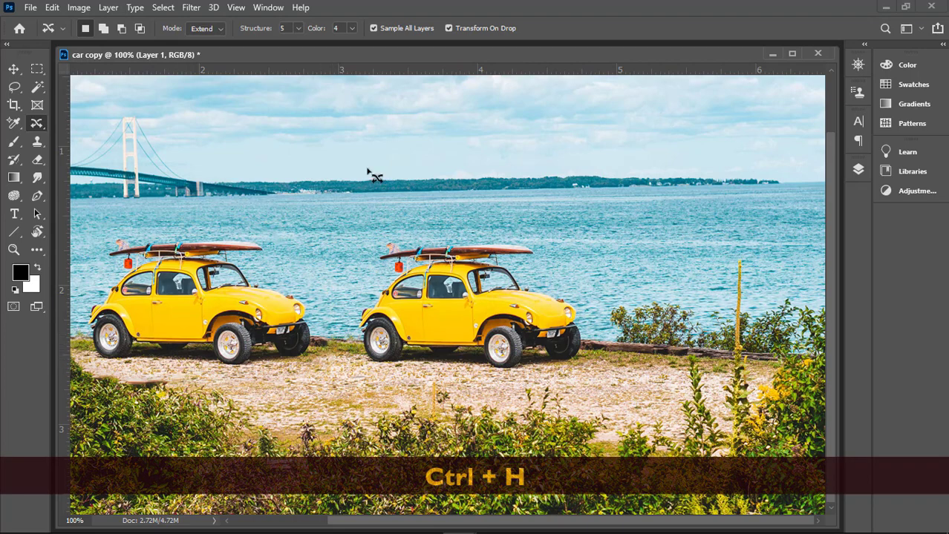
Step: Set the duplicated car's Color adaptation to 1 and its Structure to 5
left_click(352, 30)
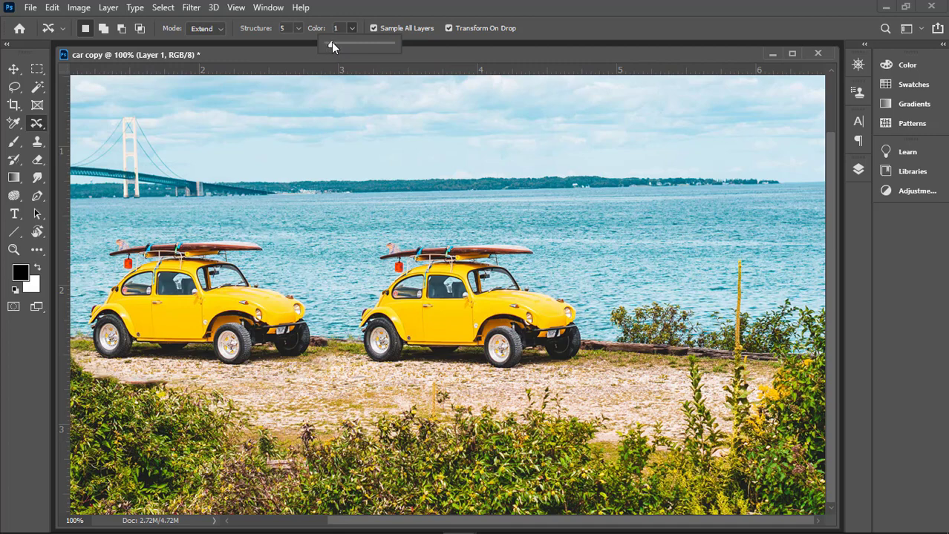
left_click(297, 28)
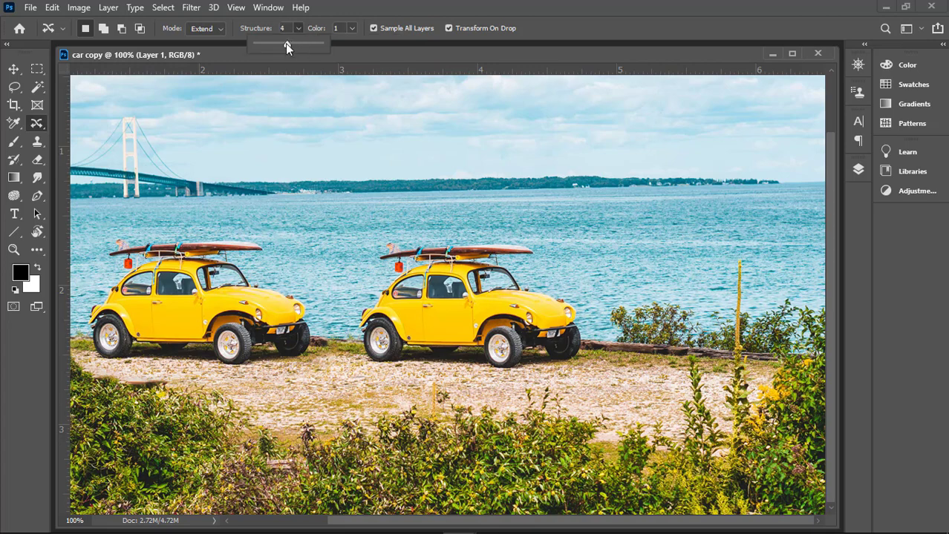
left_click_drag(286, 43, 275, 43)
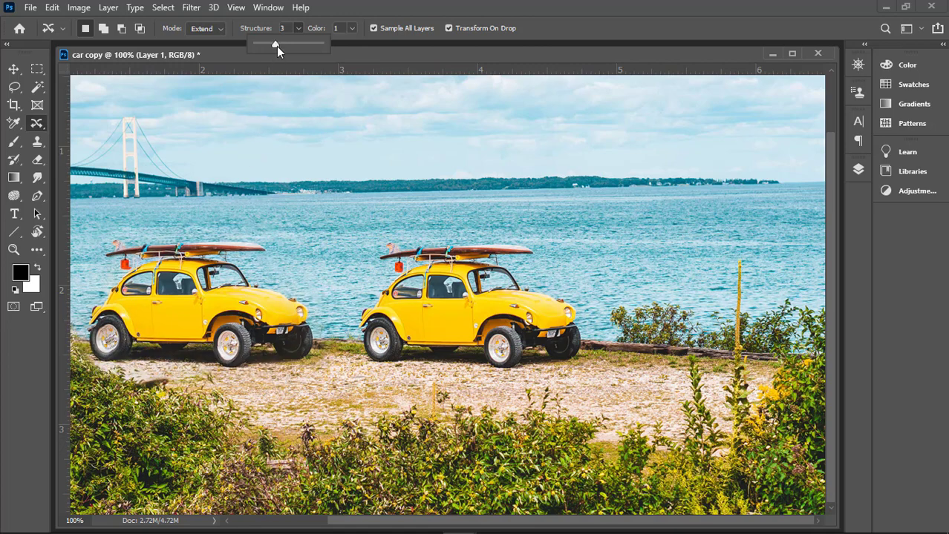
left_click_drag(282, 46, 294, 45)
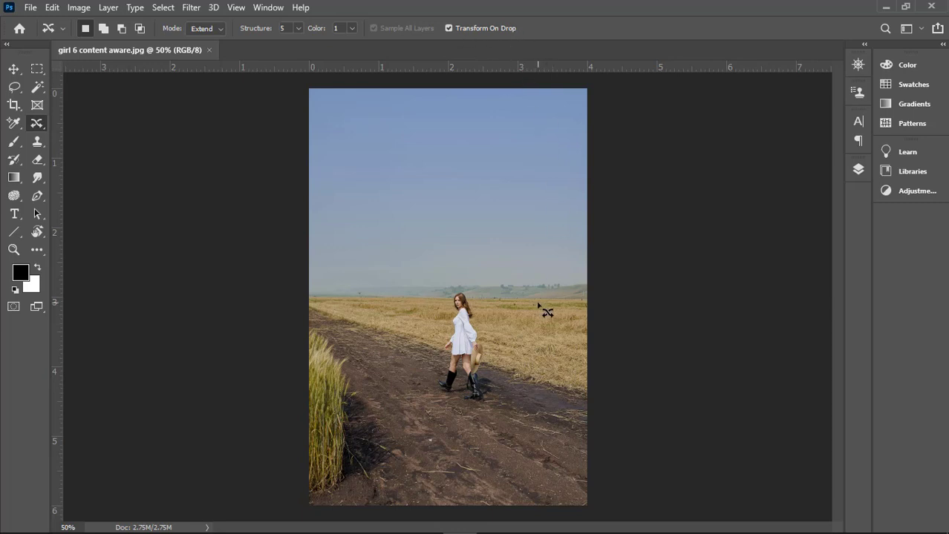
Step: Loosely outline the woman in the white dress and add a new empty layer above the Background layer
key("ctrl+plus")
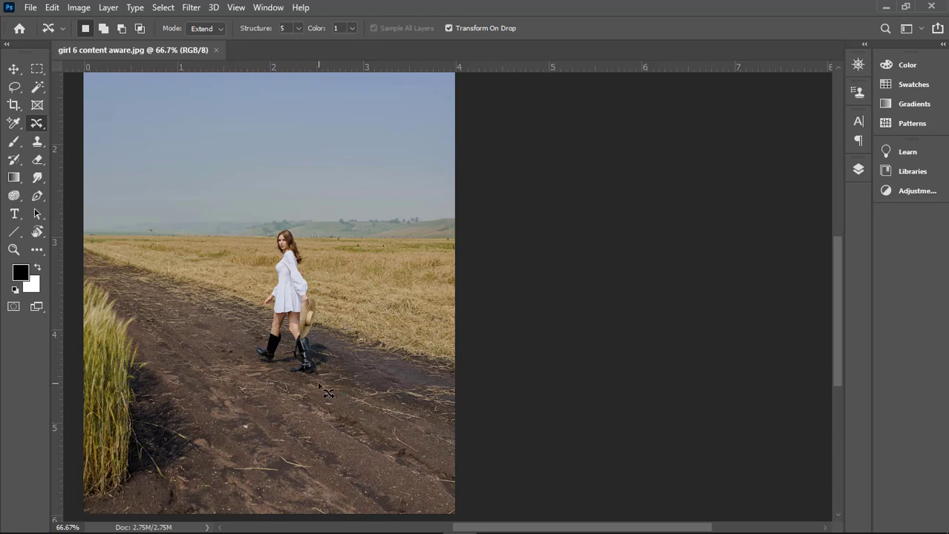
mouse_move(280, 384)
left_mouse_down()
mouse_move(247, 364)
mouse_move(244, 345)
mouse_move(265, 236)
mouse_move(284, 222)
mouse_move(338, 357)
mouse_move(320, 386)
left_mouse_up()
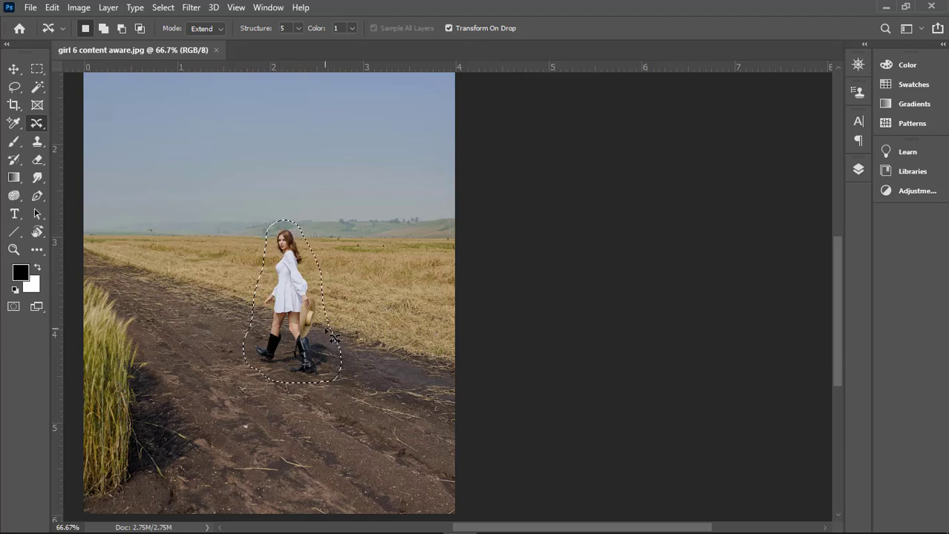
left_click(858, 169)
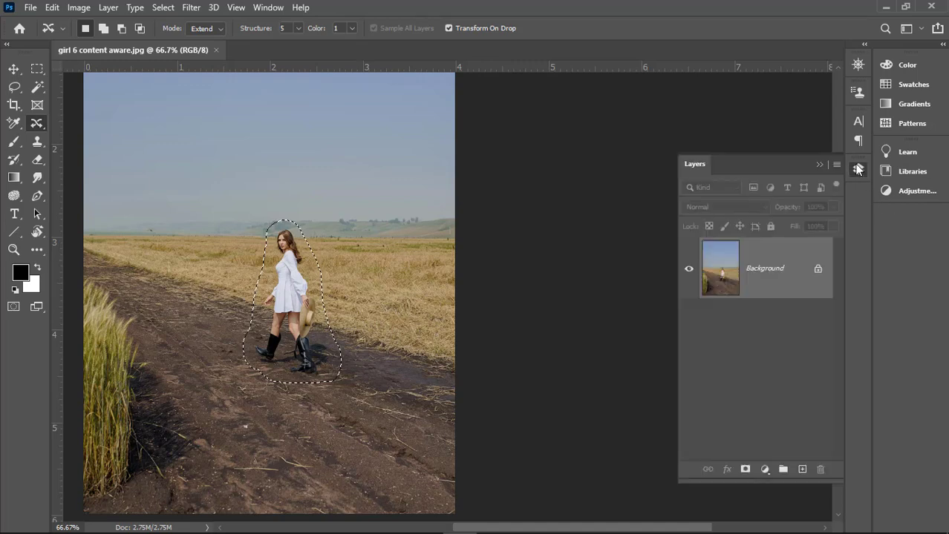
left_click(801, 469)
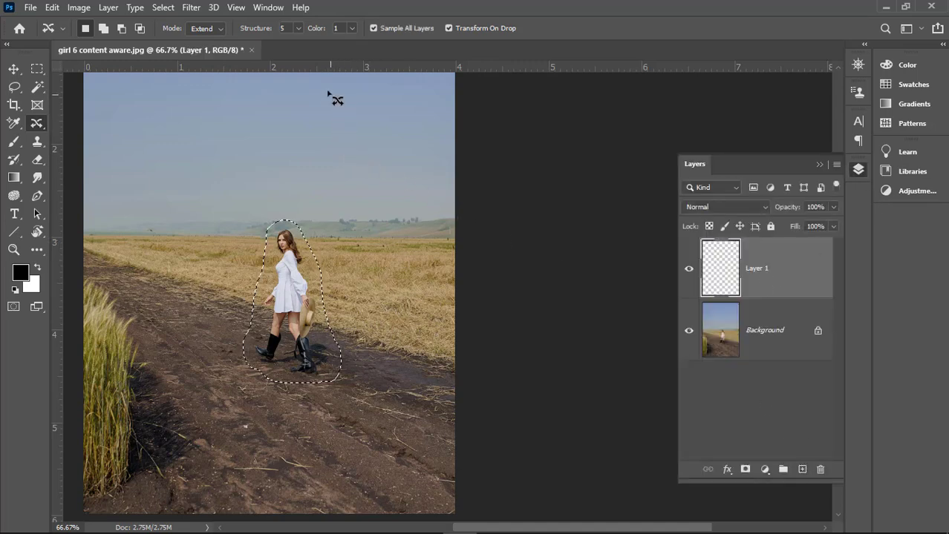
Step: Set the Content-Aware Move Structure to 3 and Color to 0 for the woman's selection
left_click(297, 29)
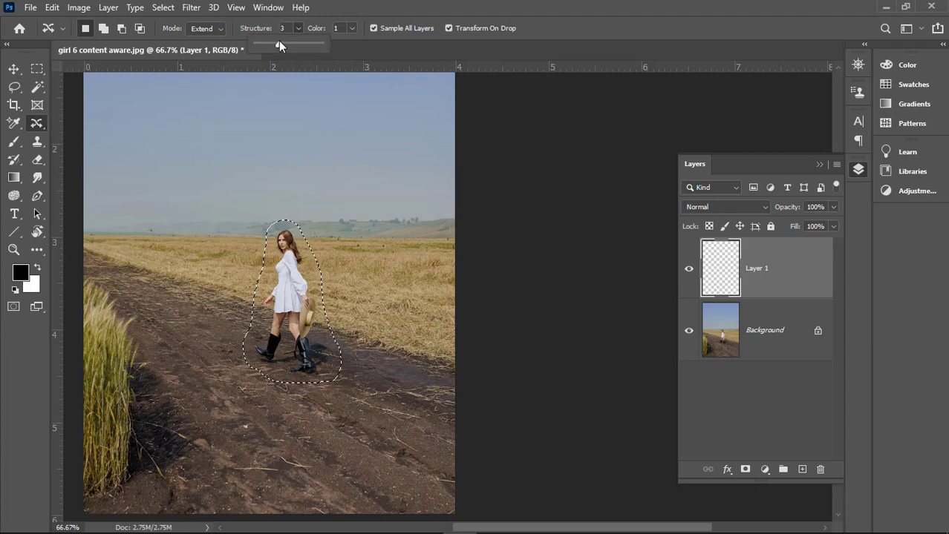
left_click(352, 30)
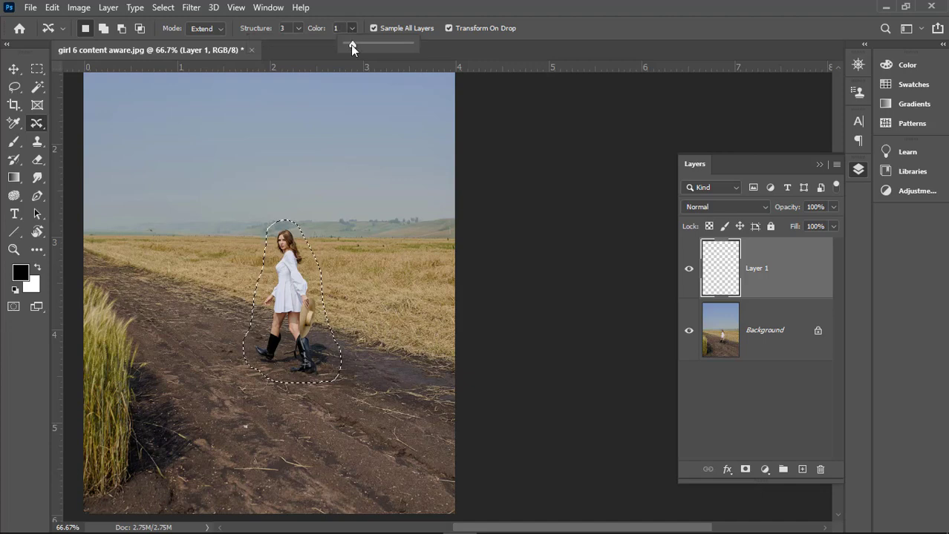
left_click_drag(351, 44, 322, 41)
Step: Try copying the woman right and down along the path with Transform On Drop disabled, and undo the copy
left_click(358, 8)
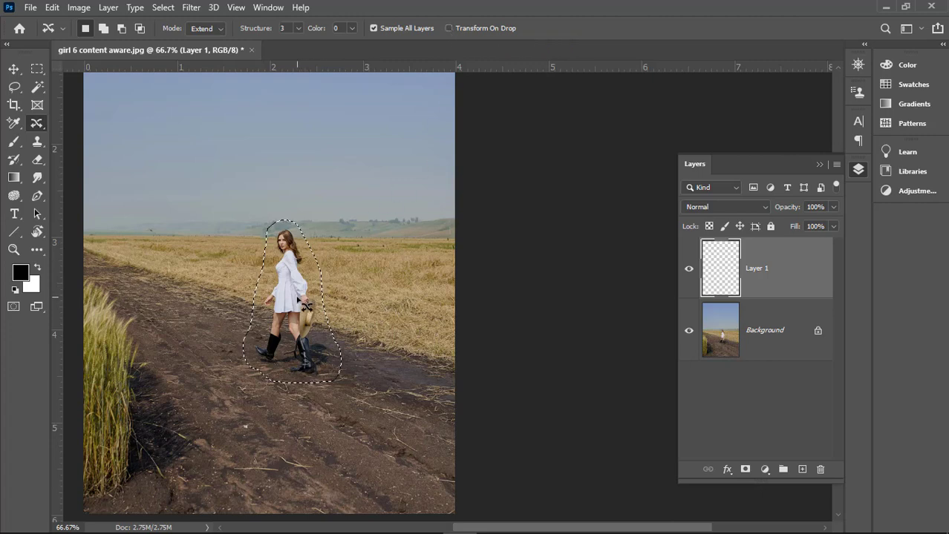
left_click_drag(304, 304, 407, 339)
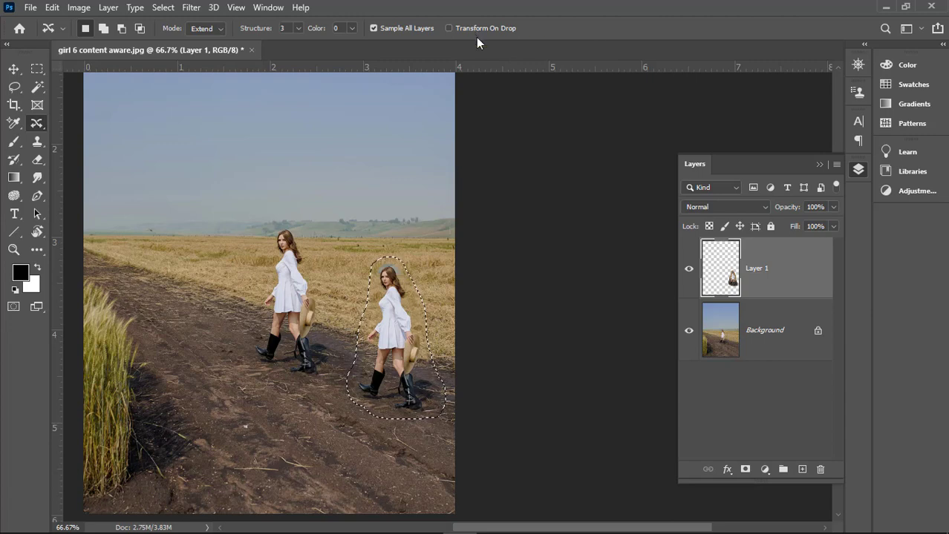
key("ctrl+z")
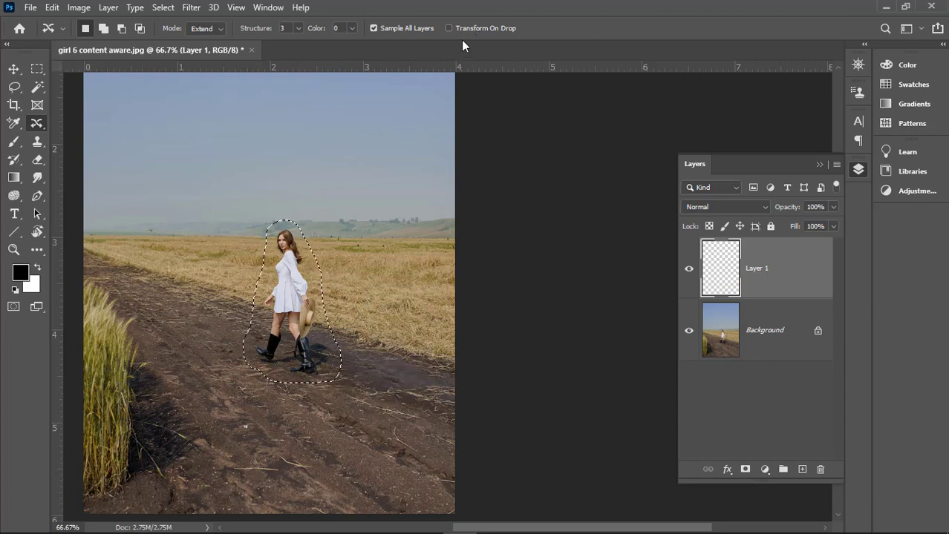
Step: Try an Extend copy of the woman with Transform On Drop enabled, placed and enlarged in the foreground, and undo it
left_click_drag(292, 288, 393, 333)
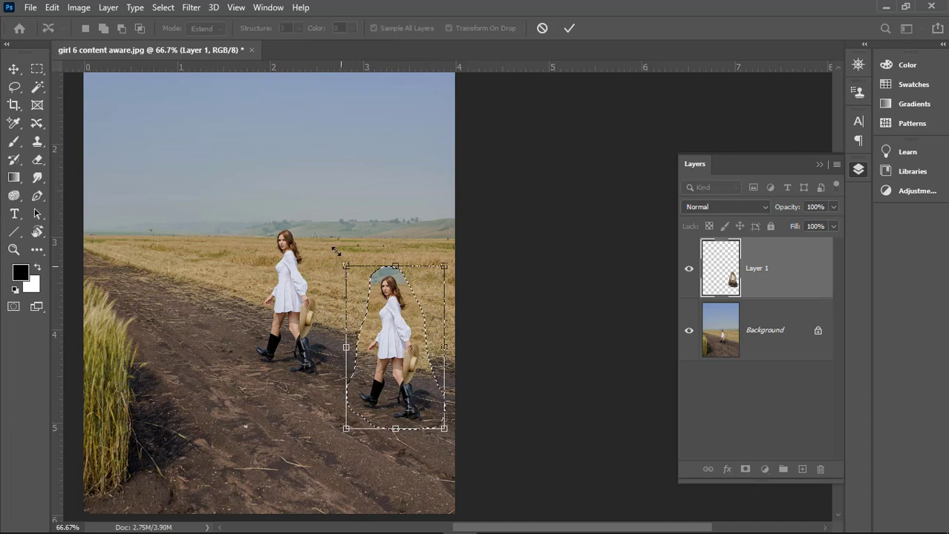
left_click_drag(334, 252, 306, 205)
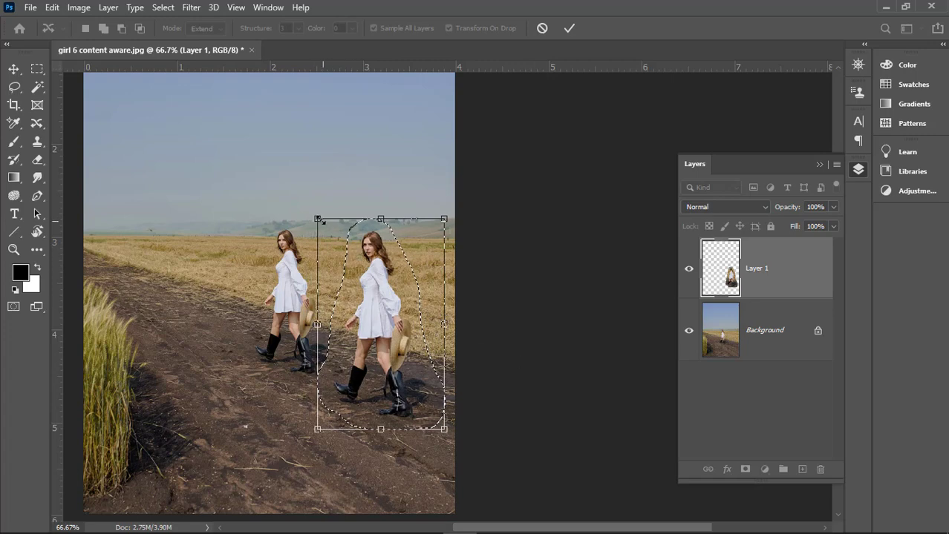
left_click_drag(316, 213, 316, 212)
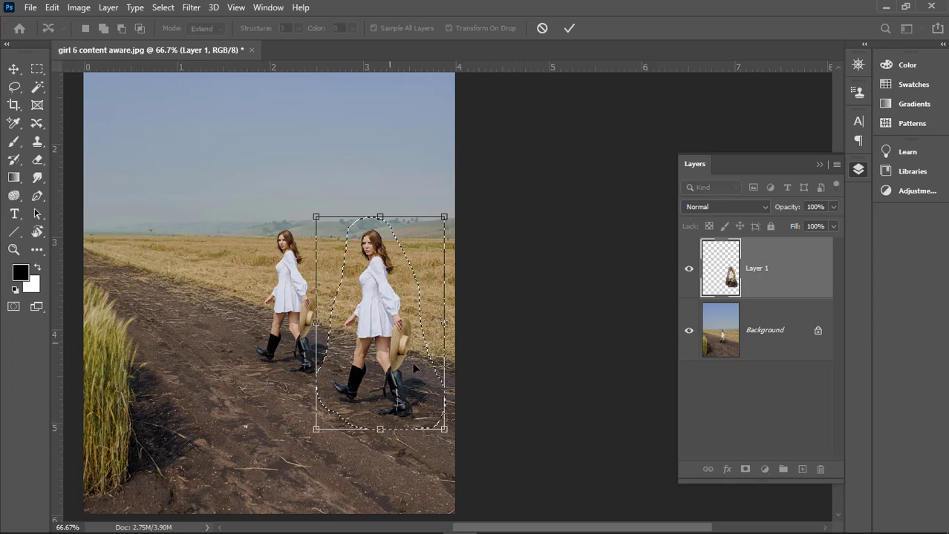
left_click(573, 30)
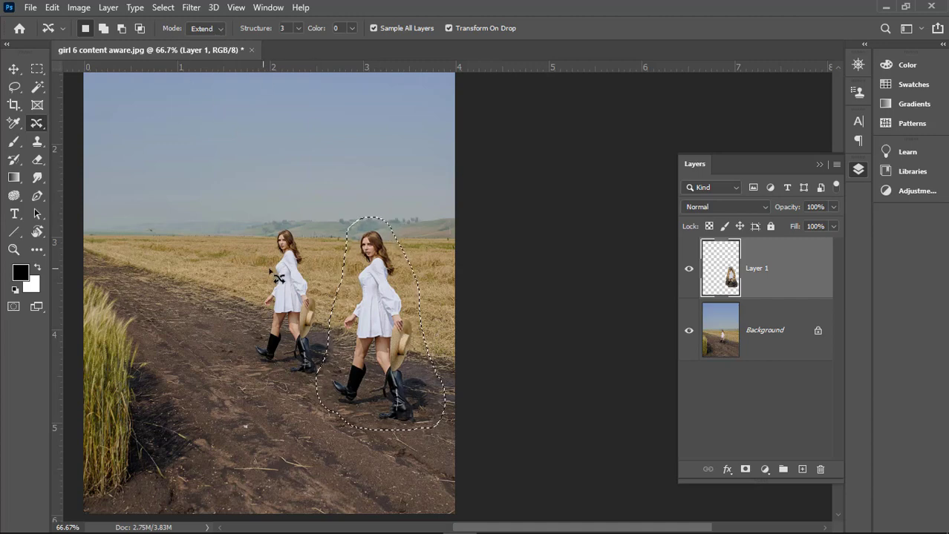
key("ctrl+z")
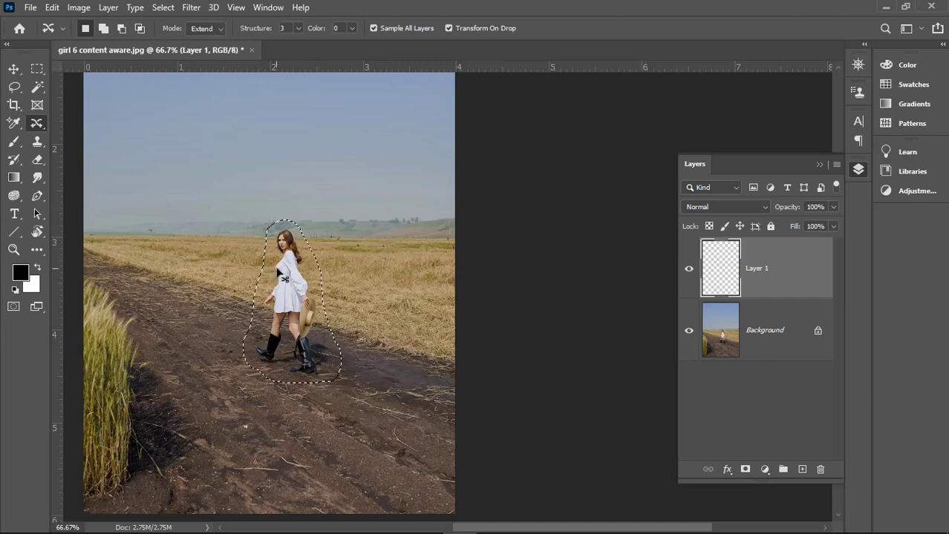
Step: In Move mode, relocate the selected woman right and down along the path, enlarge her, and hide the selection edges
left_click(222, 31)
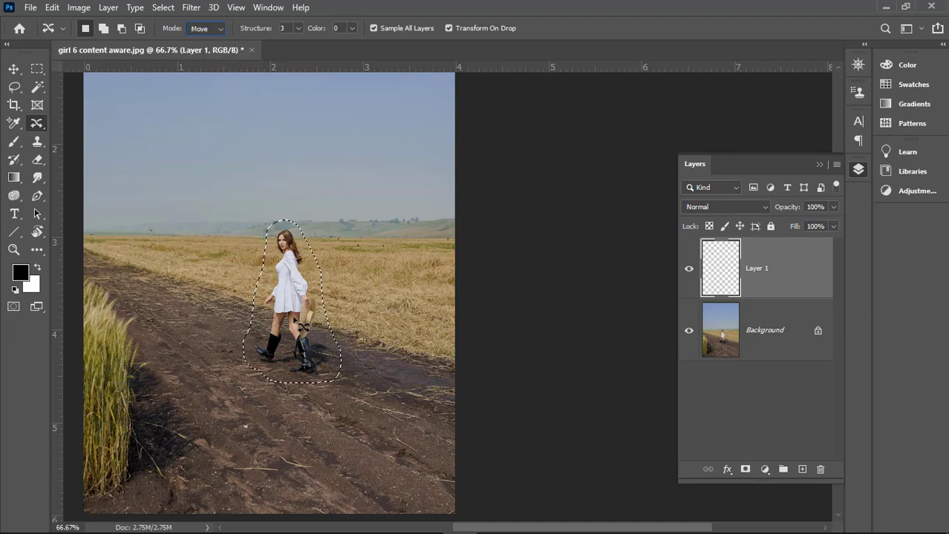
left_click_drag(305, 288, 393, 365)
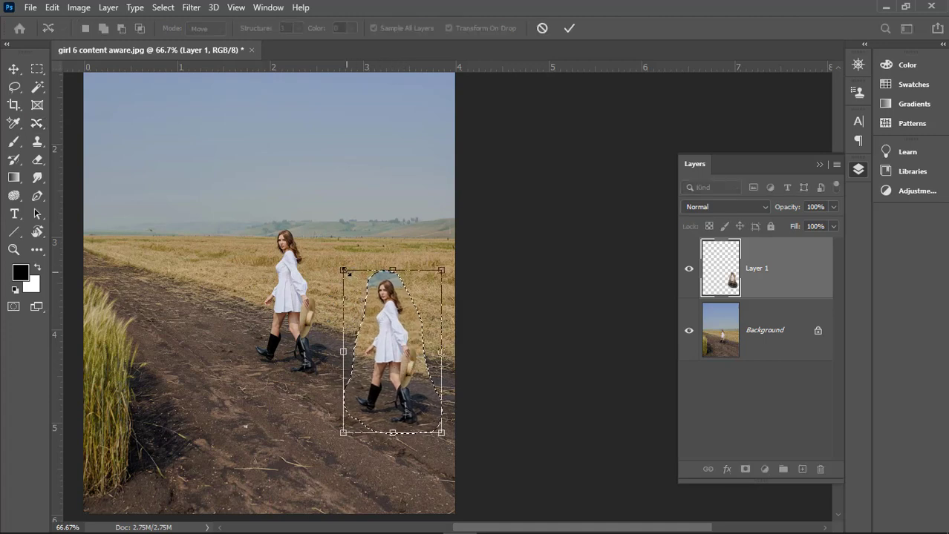
left_click_drag(344, 264, 310, 215)
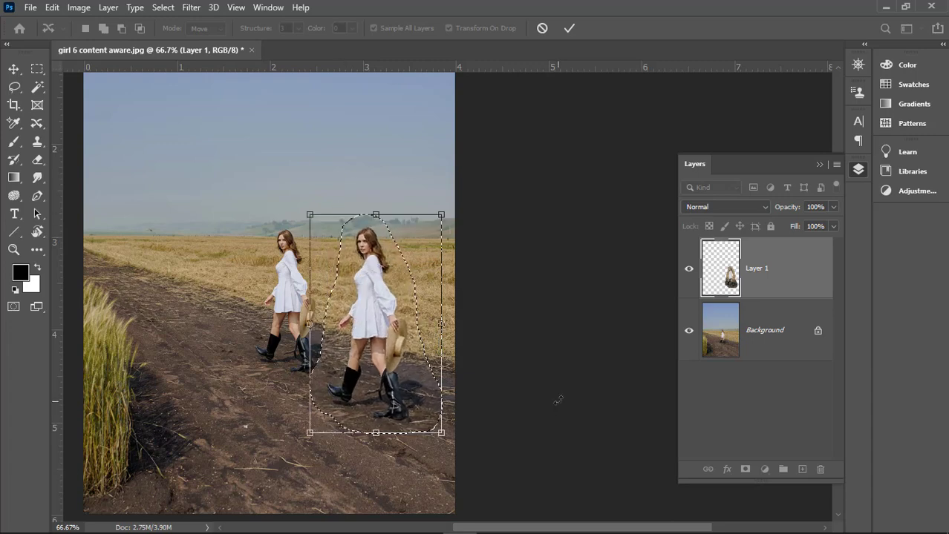
left_click(569, 30)
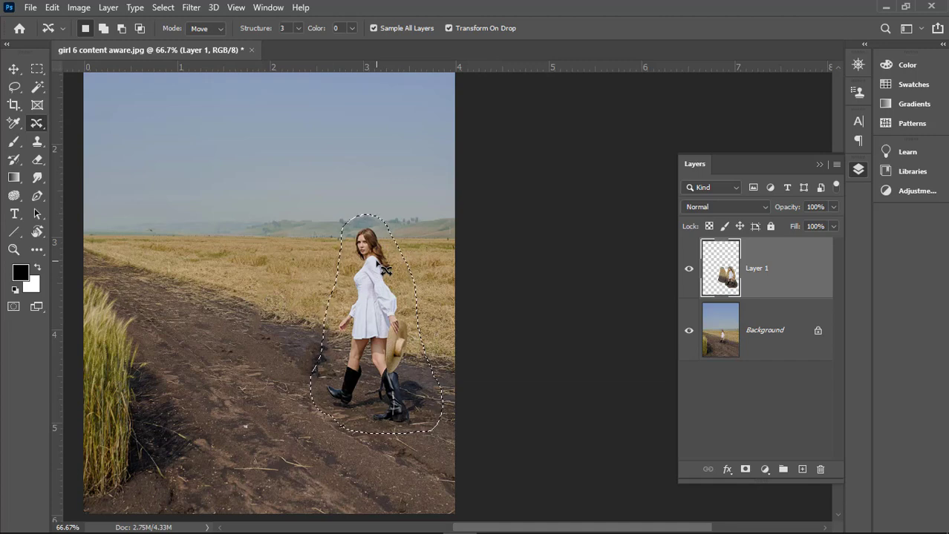
key("ctrl+d")
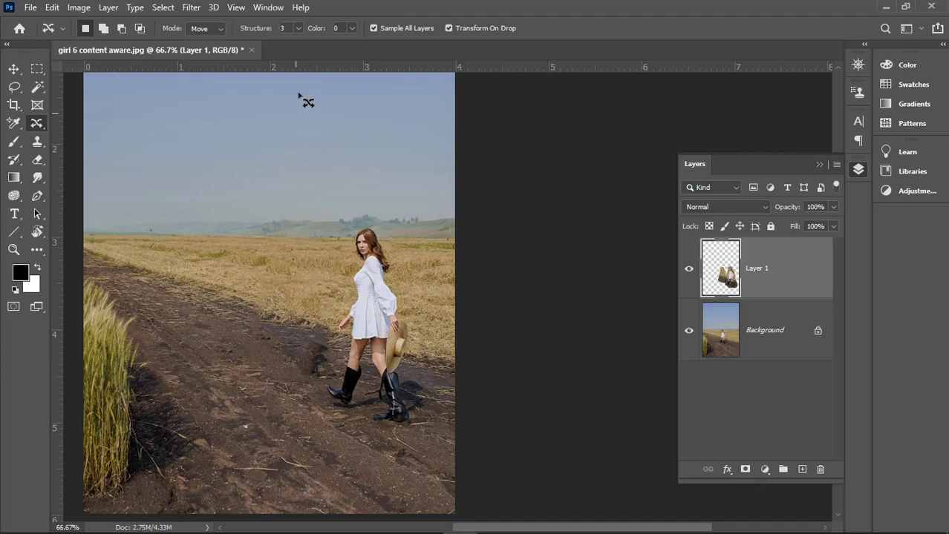
Step: Set the moved woman's Structure to 1
left_click(298, 29)
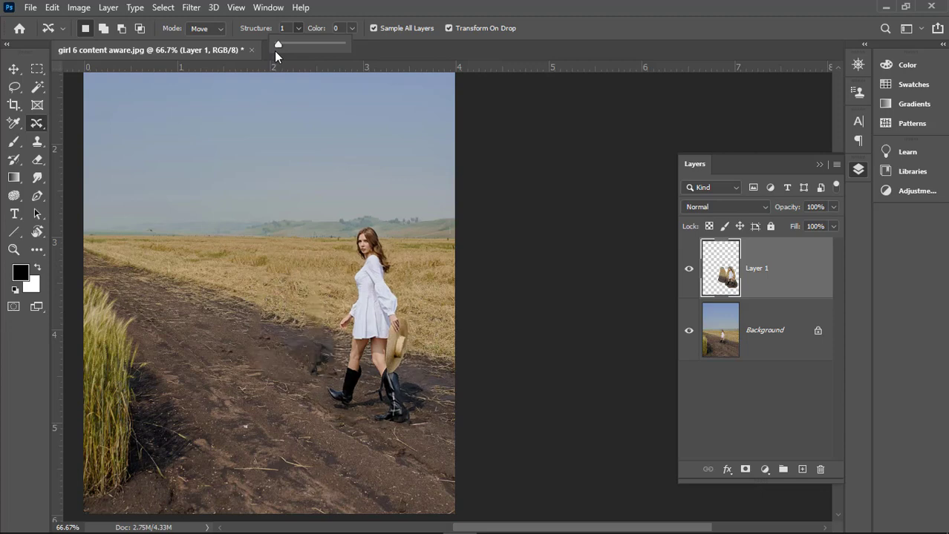
Step: Set both Structure and Color to 4 for the moved woman, and deselect her
left_click_drag(286, 44, 309, 48)
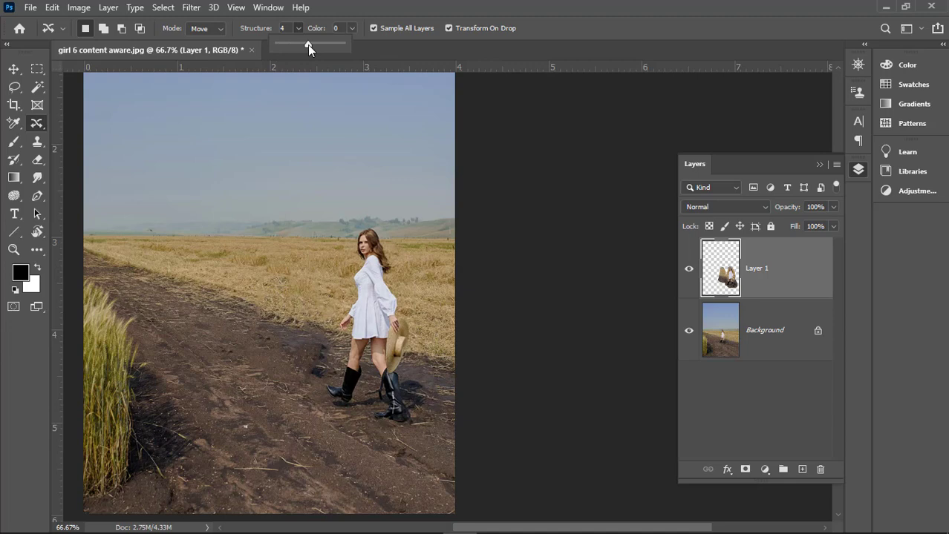
left_click(352, 28)
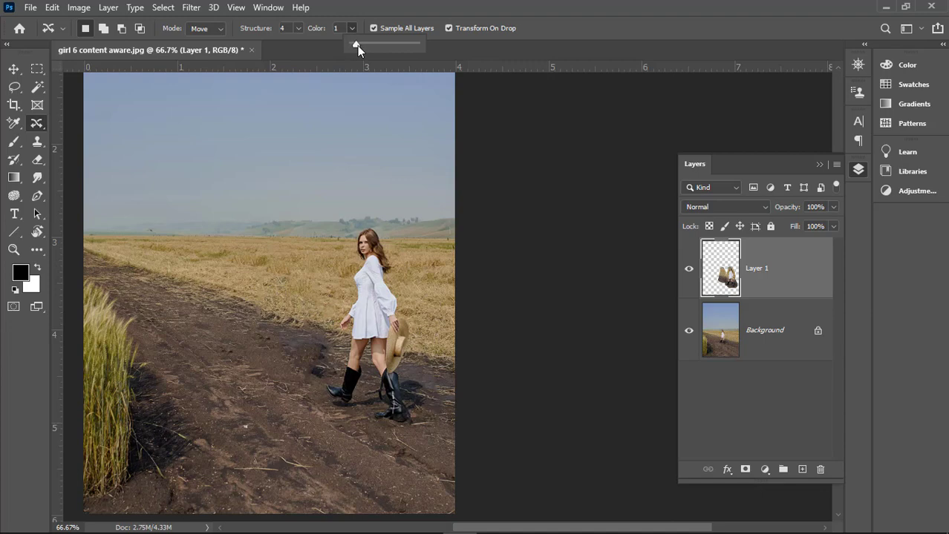
left_click_drag(357, 45, 381, 46)
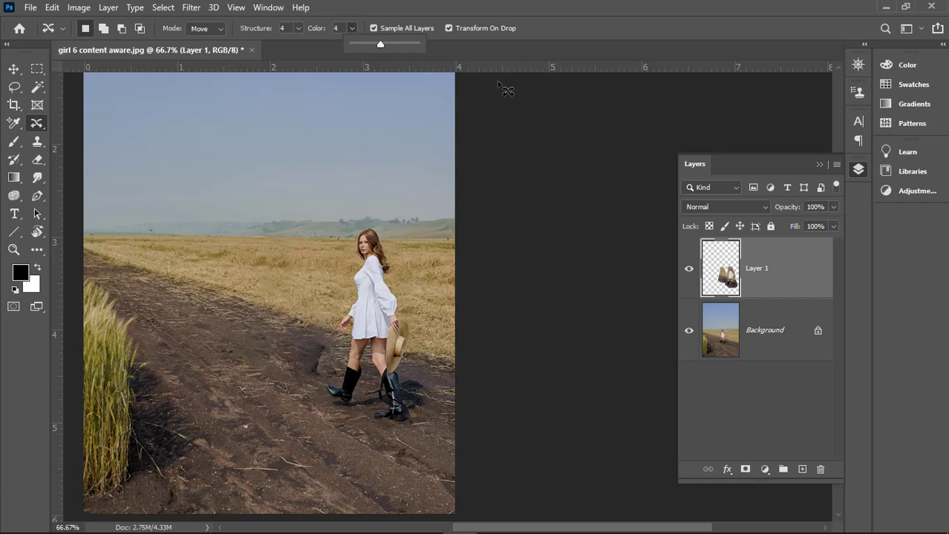
left_click(421, 6)
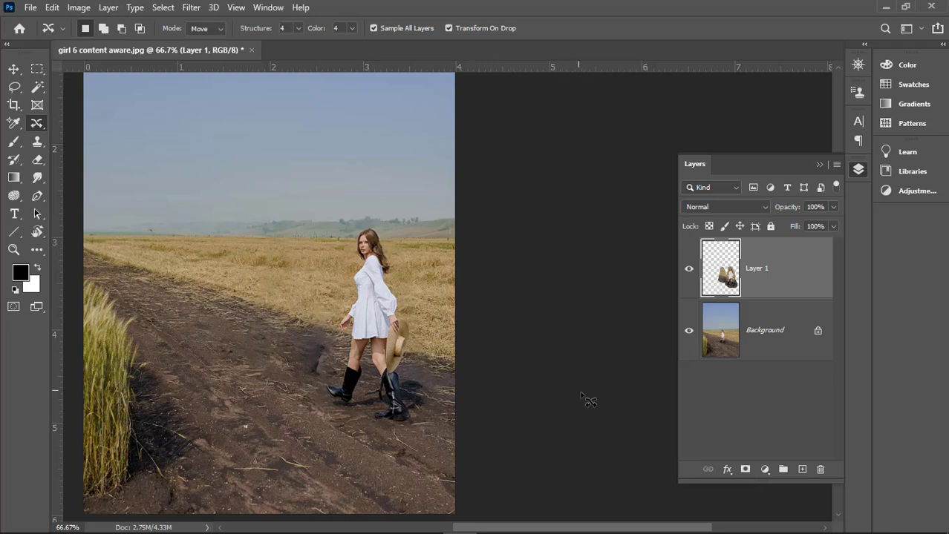
key("ctrl+h")
key("ctrl+h")
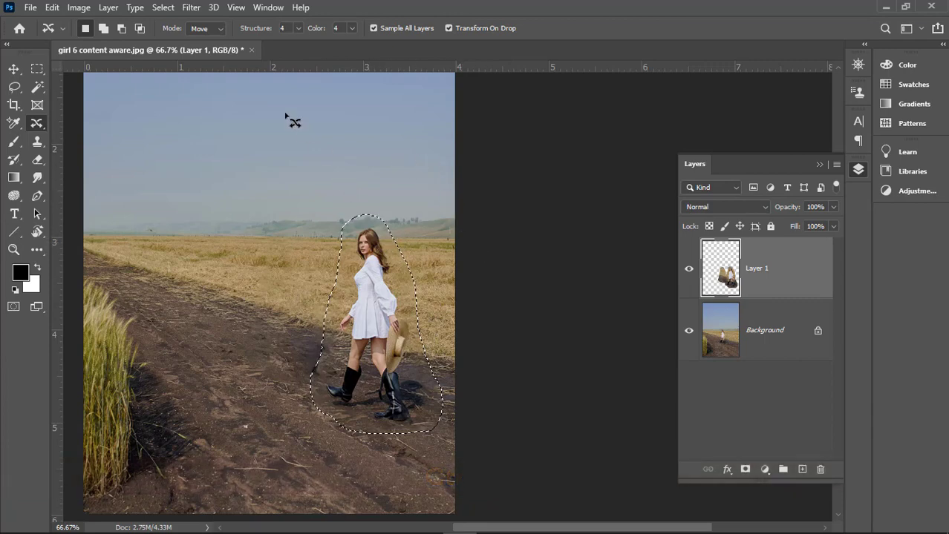
left_click(165, 9)
left_click(176, 37)
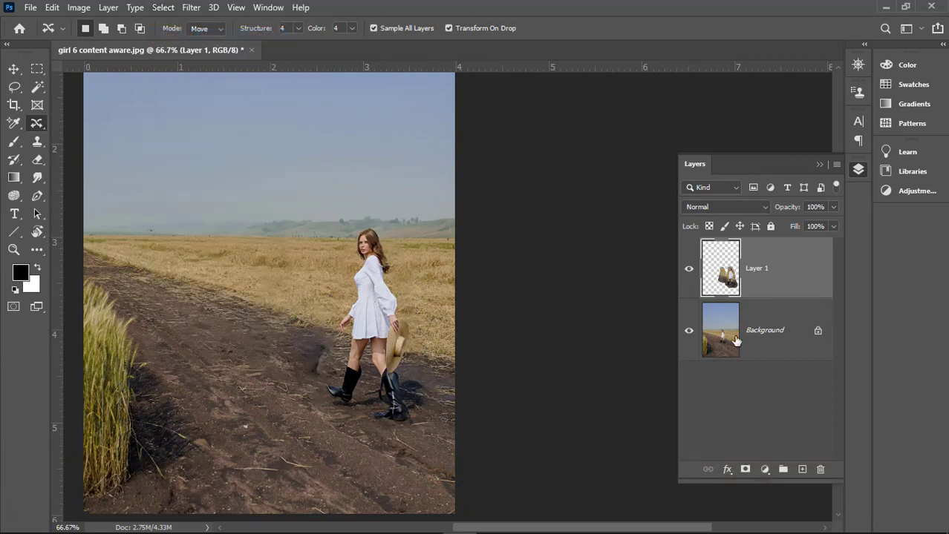
Step: Outline the dark smudge on the path beside the woman with the Patch tool and replace it with cleaner ground from the left
right_click(36, 126)
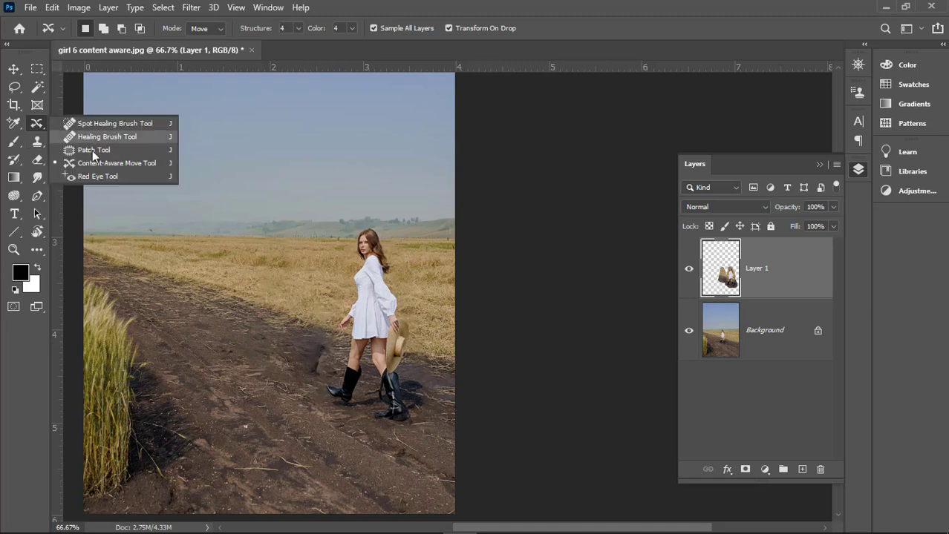
left_click(97, 151)
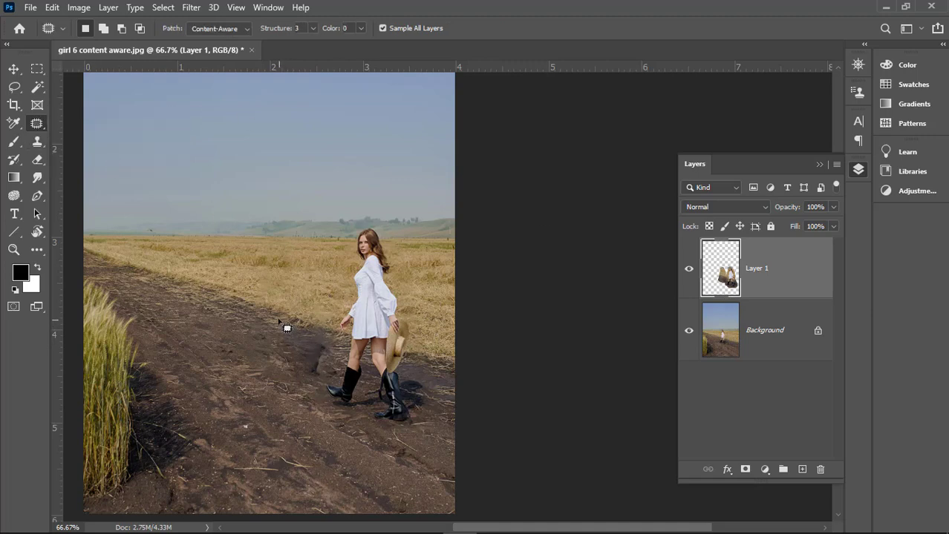
mouse_move(278, 313)
left_mouse_down()
mouse_move(332, 331)
mouse_move(325, 380)
mouse_move(279, 371)
mouse_move(282, 310)
left_mouse_up()
left_click_drag(303, 351, 259, 329)
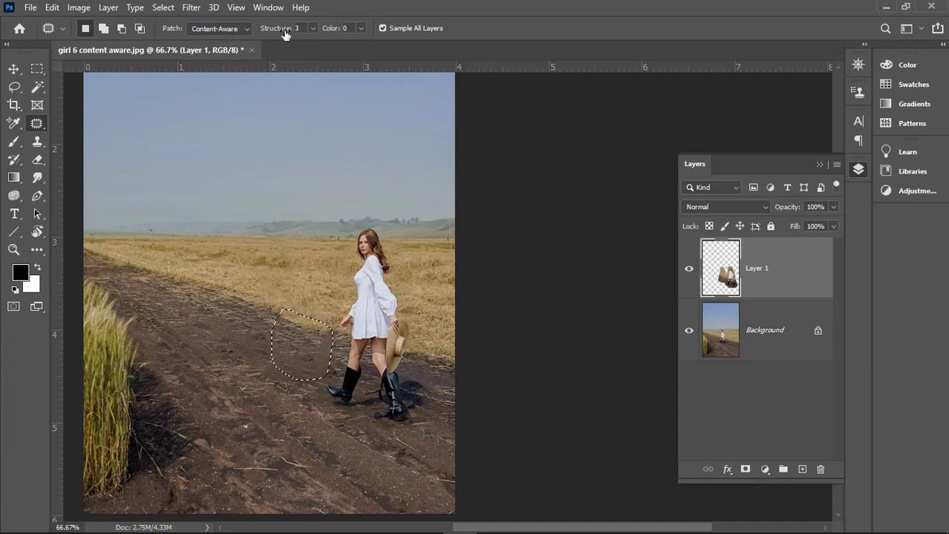
Step: Set the patch's Structure and Color to 4, and return to the Content-Aware Move tool
left_click(312, 28)
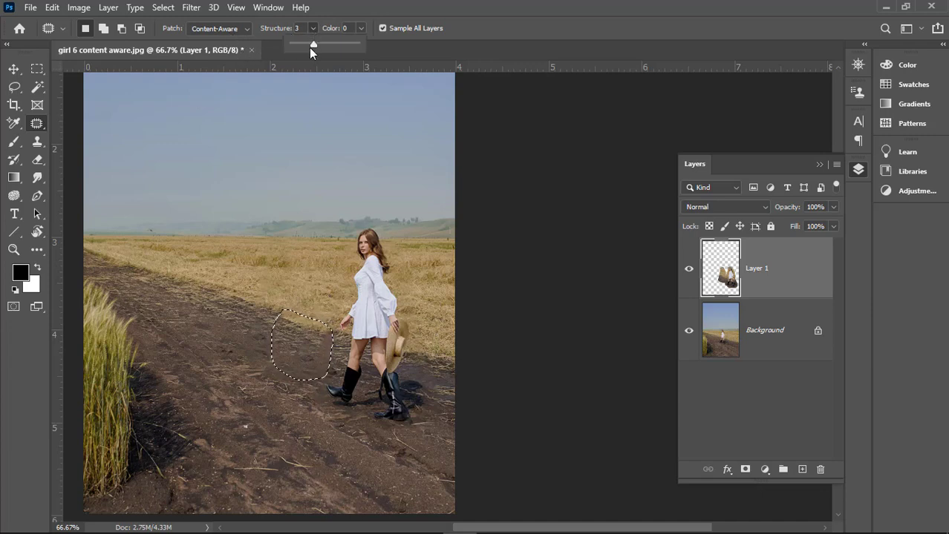
left_click_drag(312, 44, 346, 46)
left_click(360, 28)
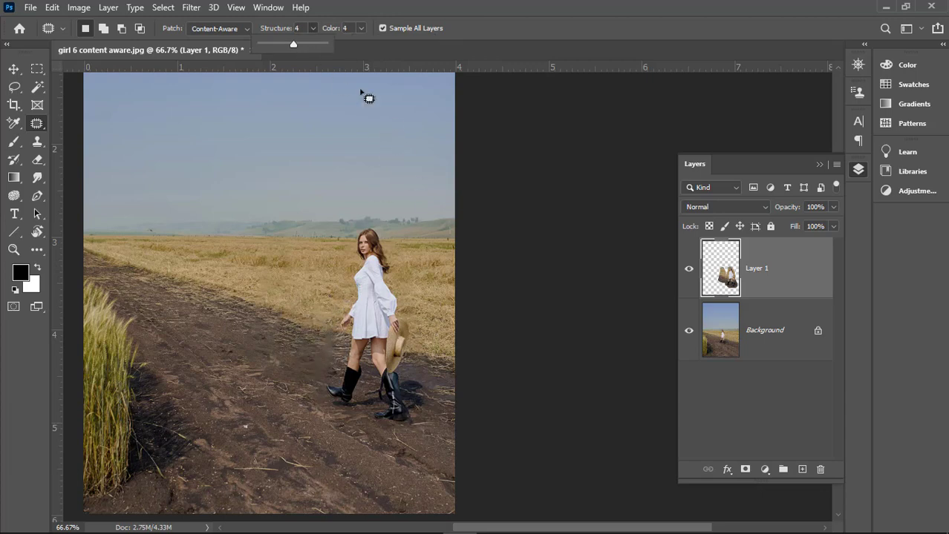
left_click(477, 32)
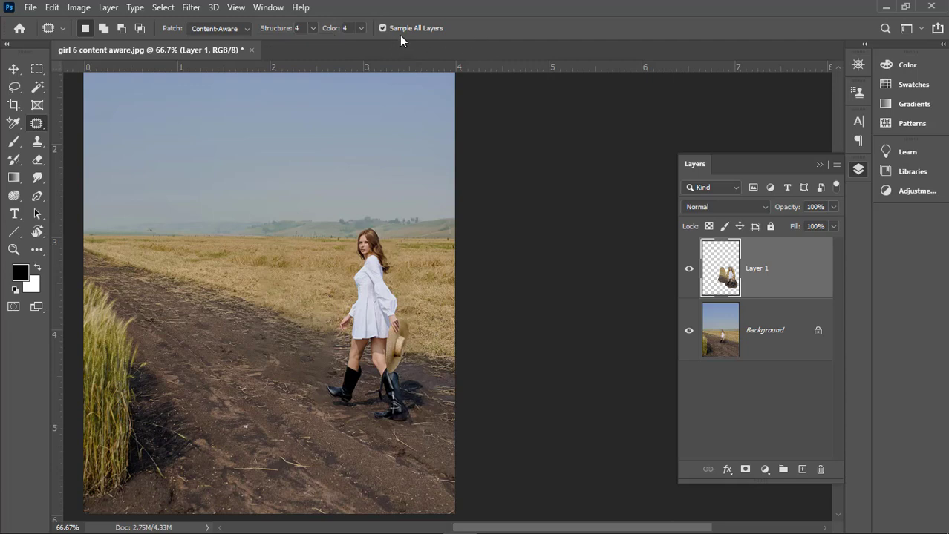
right_click(36, 123)
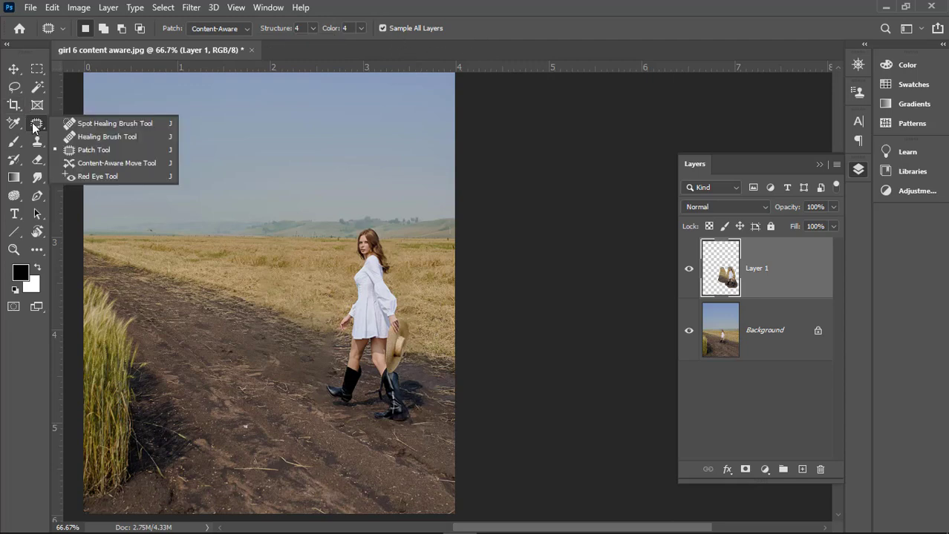
left_click(84, 163)
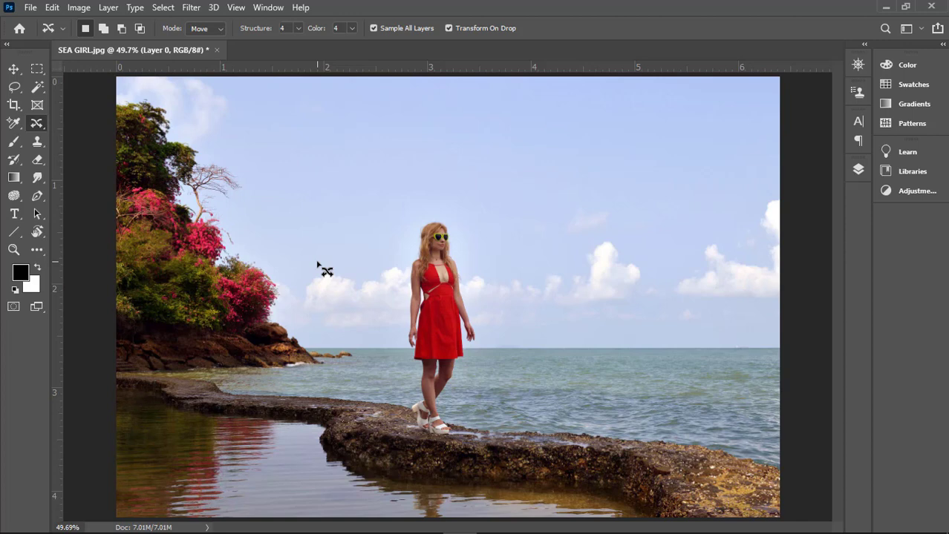
Step: Extend the seaside photo's canvas to the right with the Crop tool to a total width of about 12 in
key("ctrl+minus")
key("ctrl+minus")
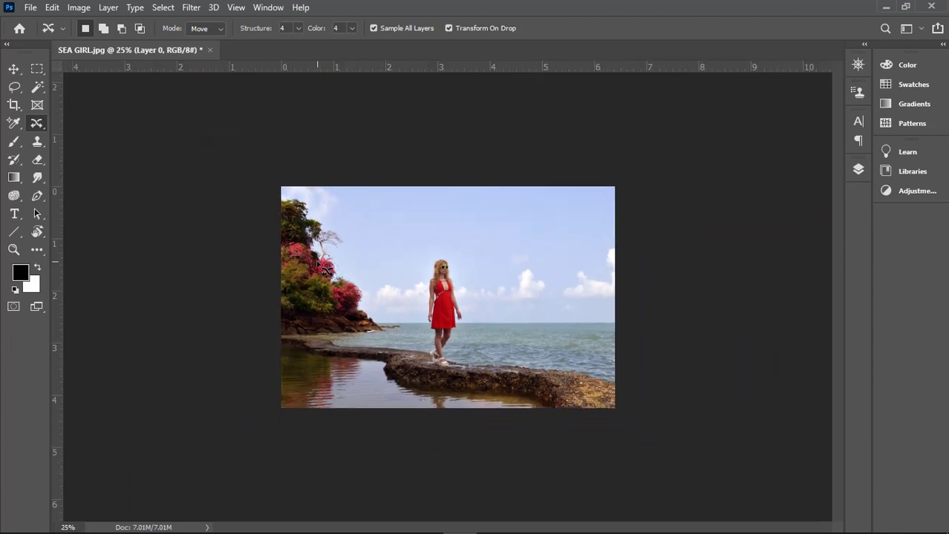
key("c")
left_click_drag(614, 290, 761, 290)
key("Return")
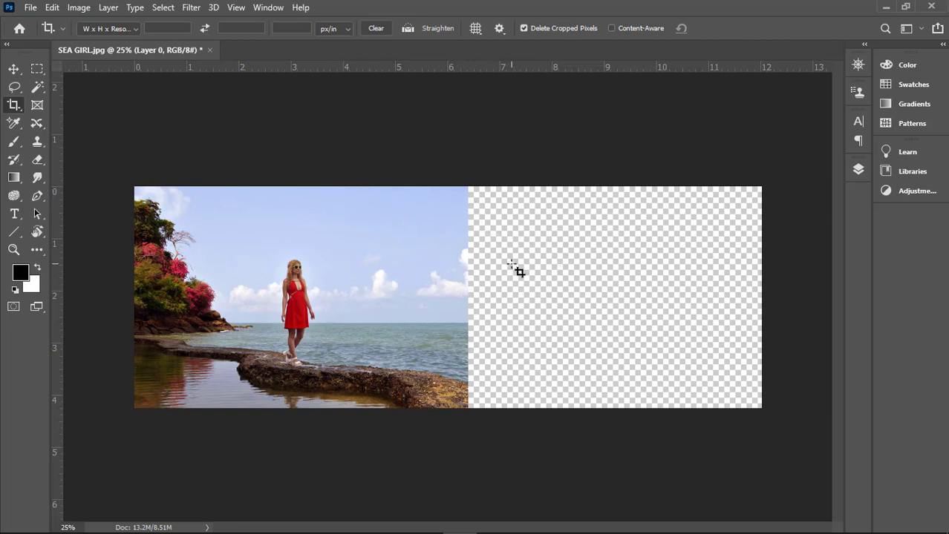
left_click(13, 69)
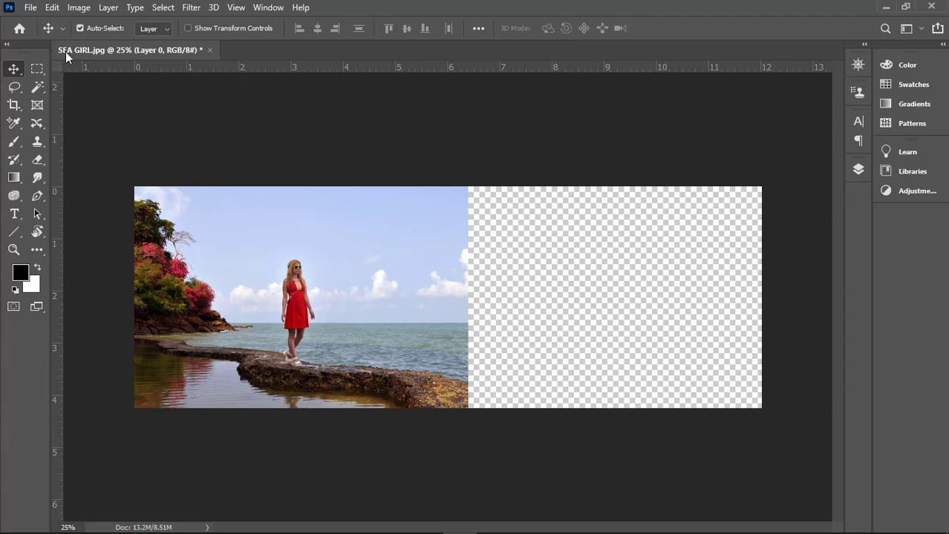
Step: Try widening and narrowing the seaside photo with Free Transform, undo both changes, and cancel the transform
left_click(53, 9)
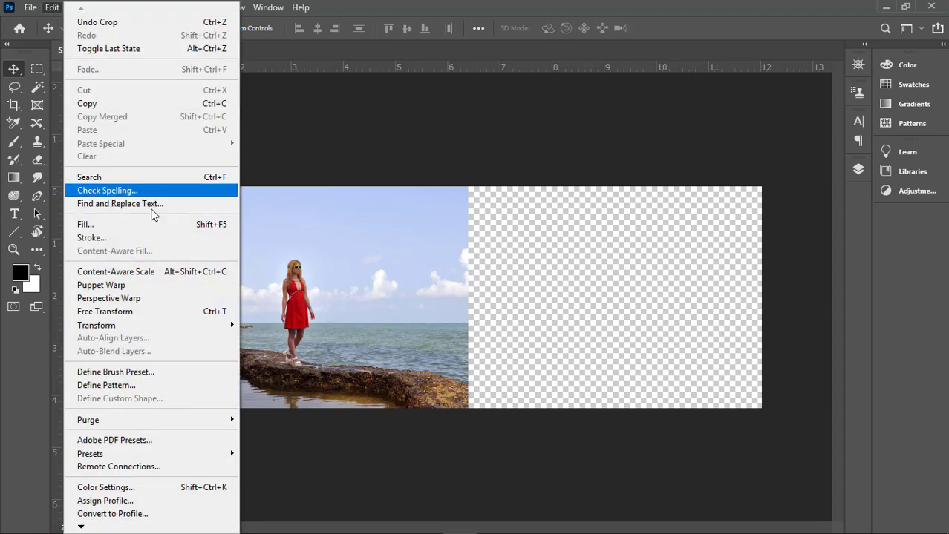
left_click(122, 311)
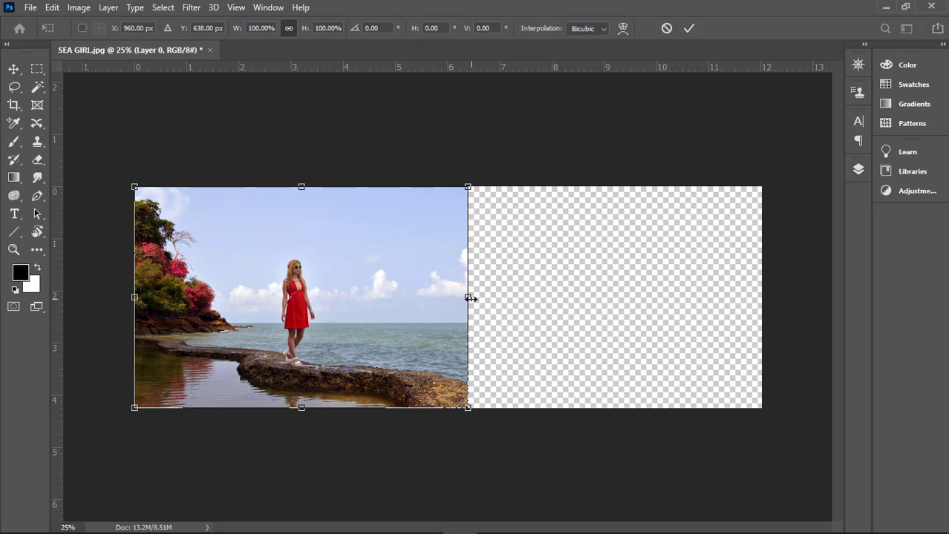
left_click_drag(468, 297, 762, 303)
key("ctrl+z")
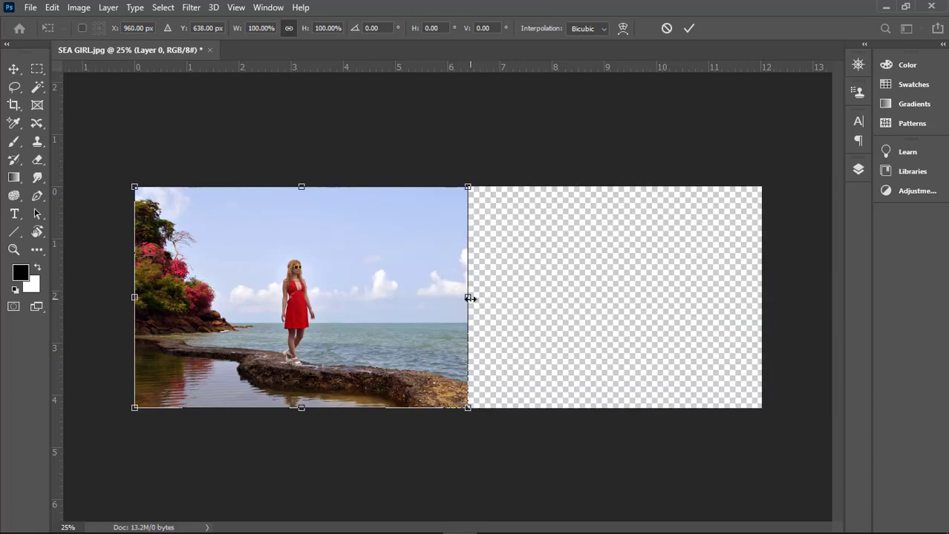
left_click_drag(468, 298, 366, 300)
left_click_drag(429, 304, 339, 304)
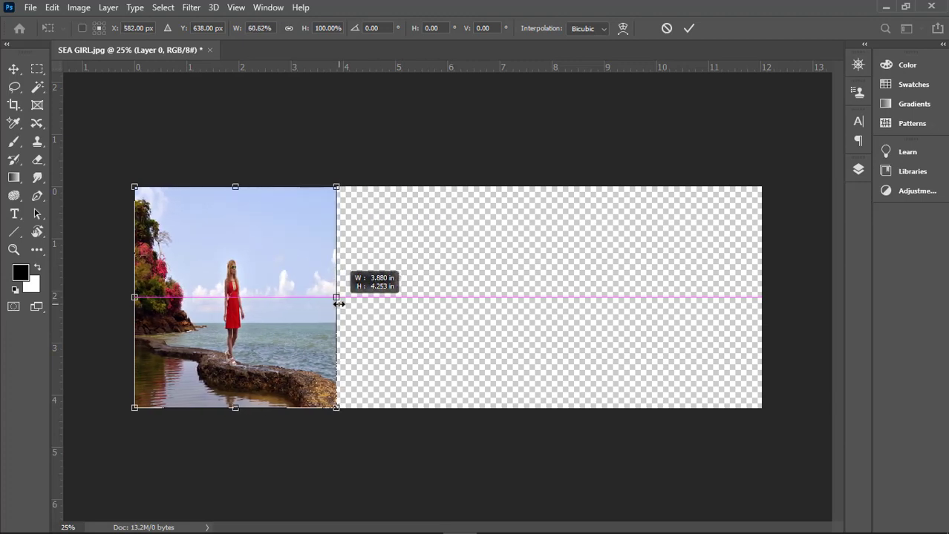
key("ctrl+z")
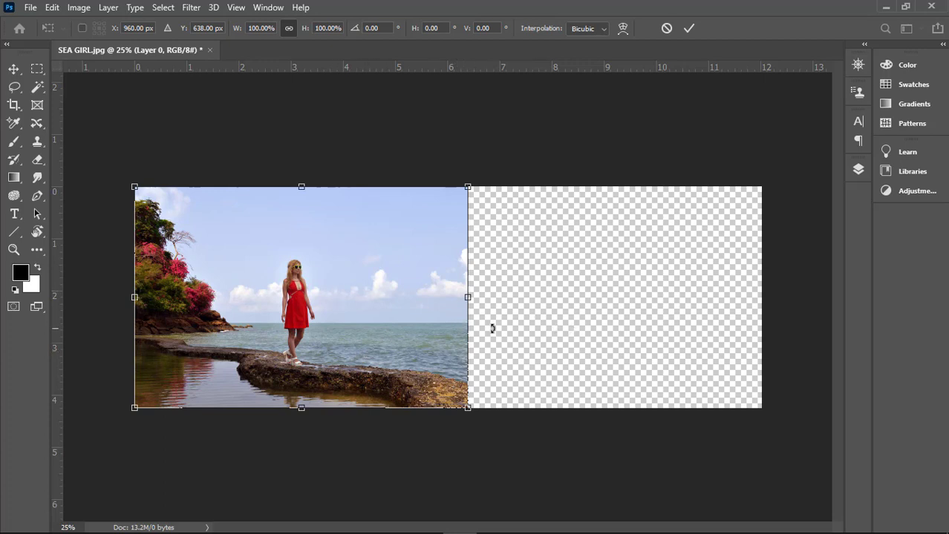
left_click(667, 30)
Step: Stretch the seaside photo rightward with Content-Aware Scale to about 188% width, filling the empty canvas, with Protect left at None
left_click(50, 7)
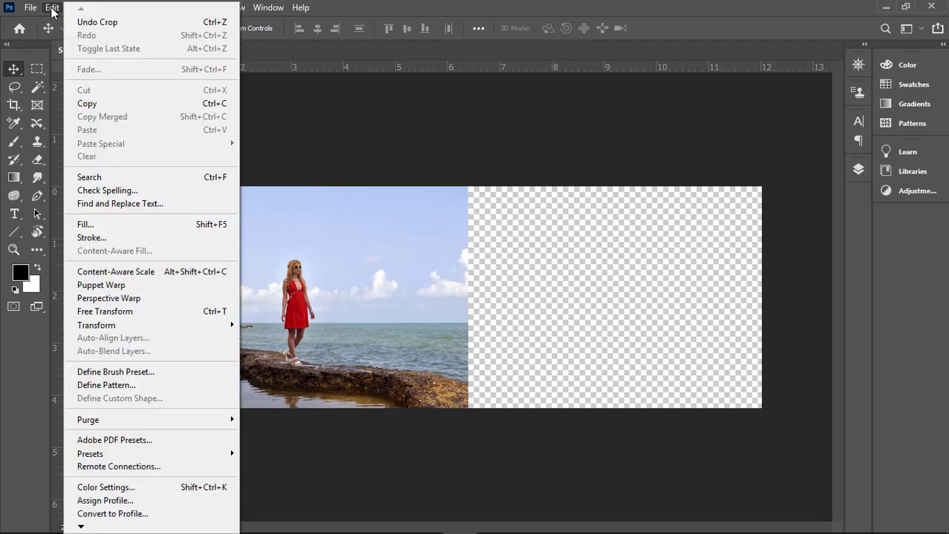
left_click(211, 274)
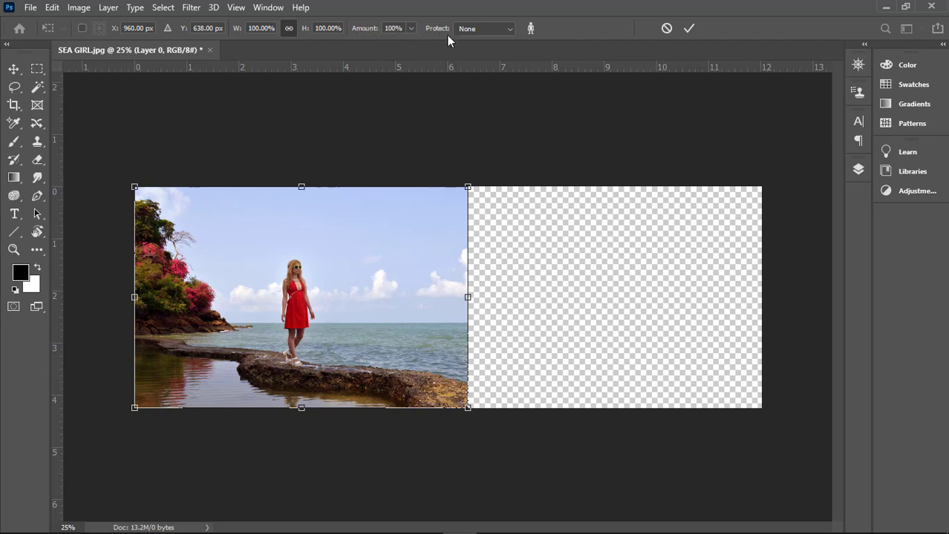
left_click(512, 29)
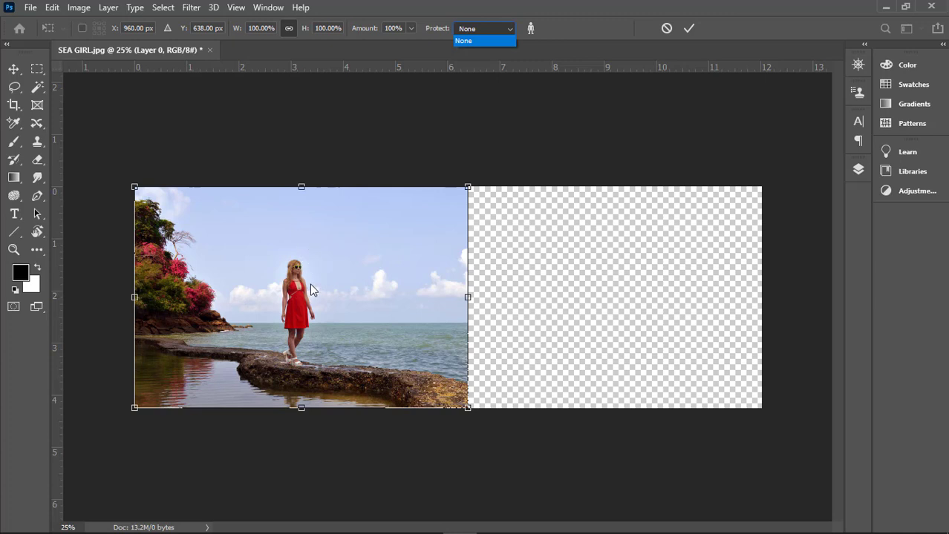
left_click(564, 21)
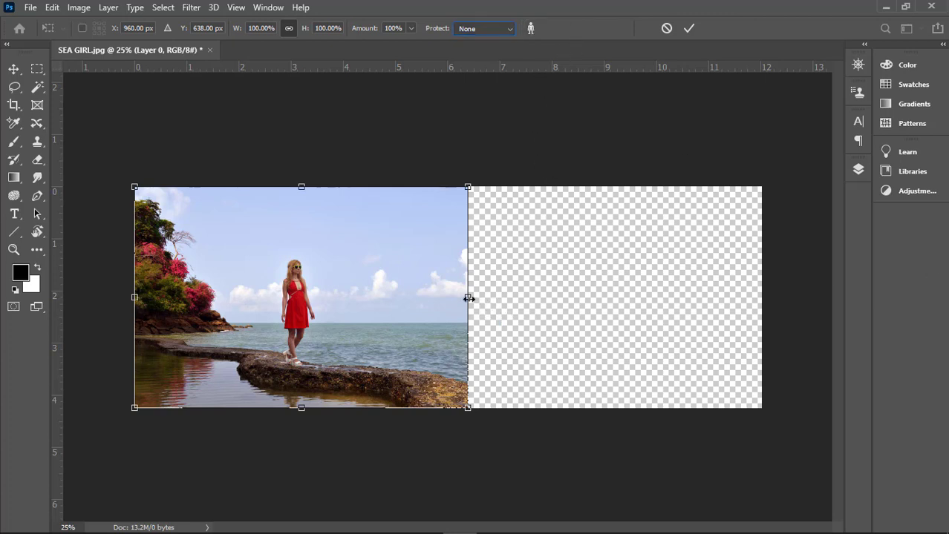
left_click_drag(469, 298, 762, 298)
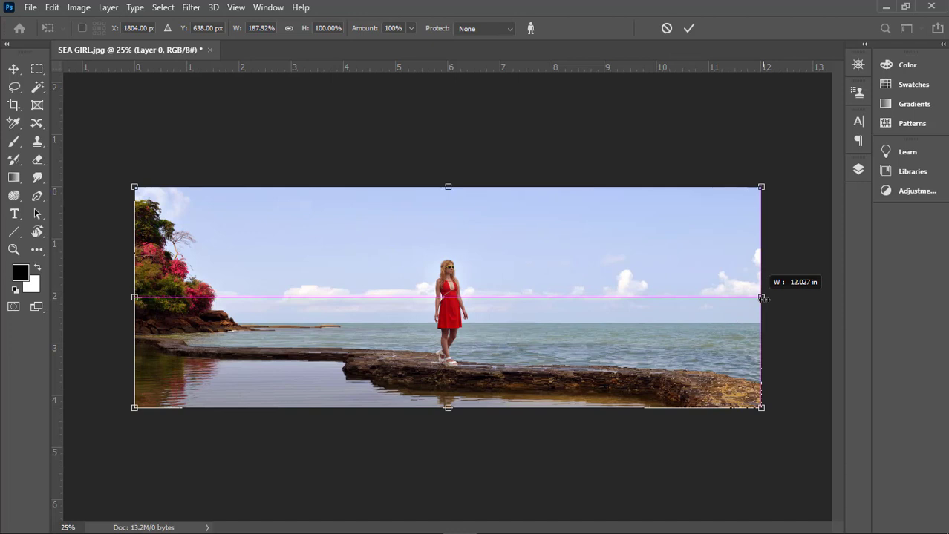
key("Return")
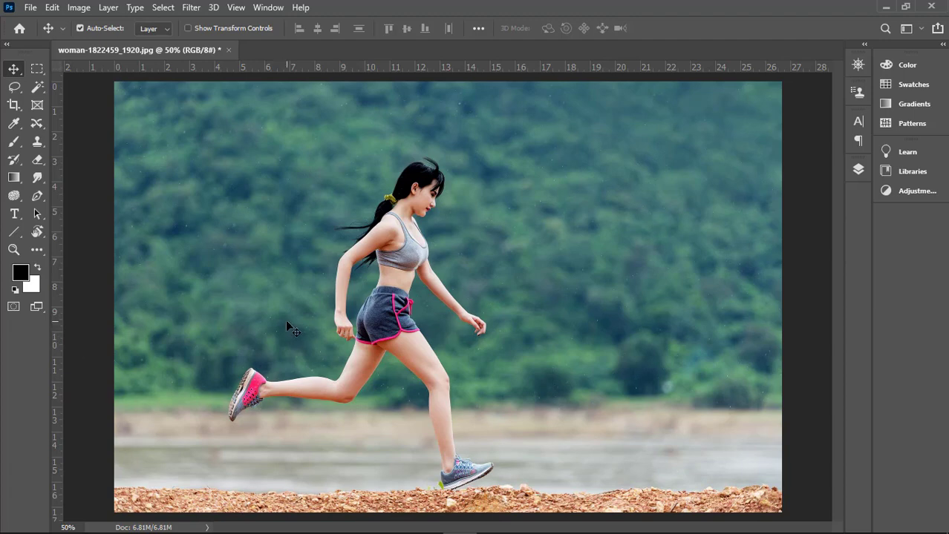
Step: Unlock the running woman photo's Background so it becomes a regular layer
key("ctrl+minus")
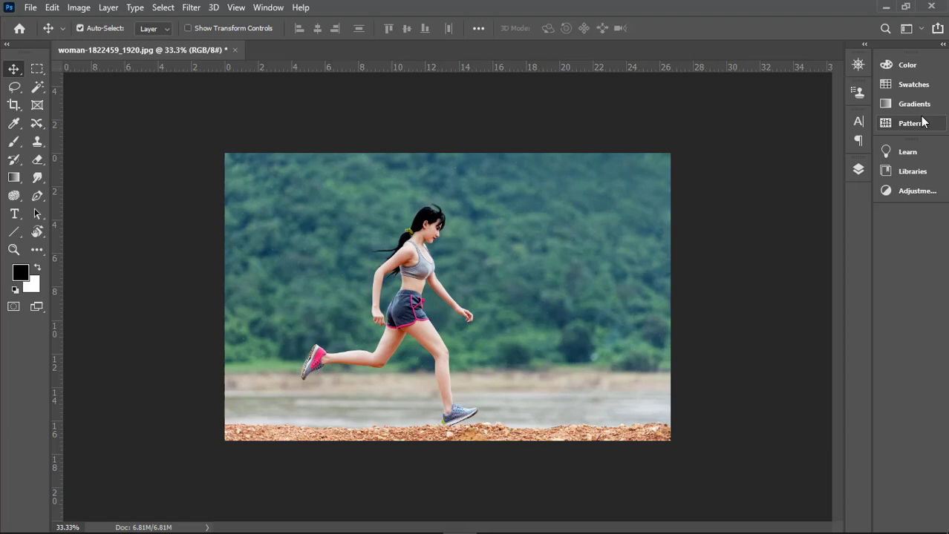
left_click(852, 172)
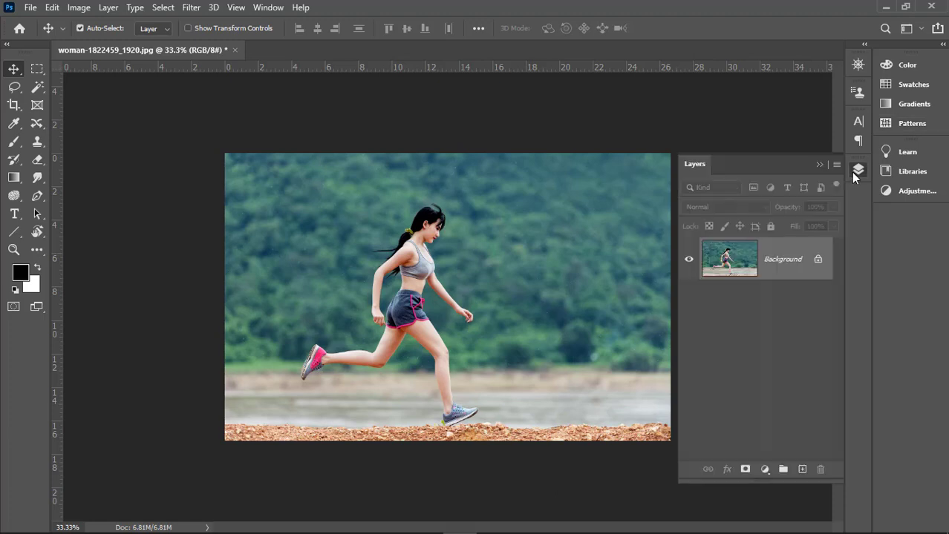
left_click(817, 262)
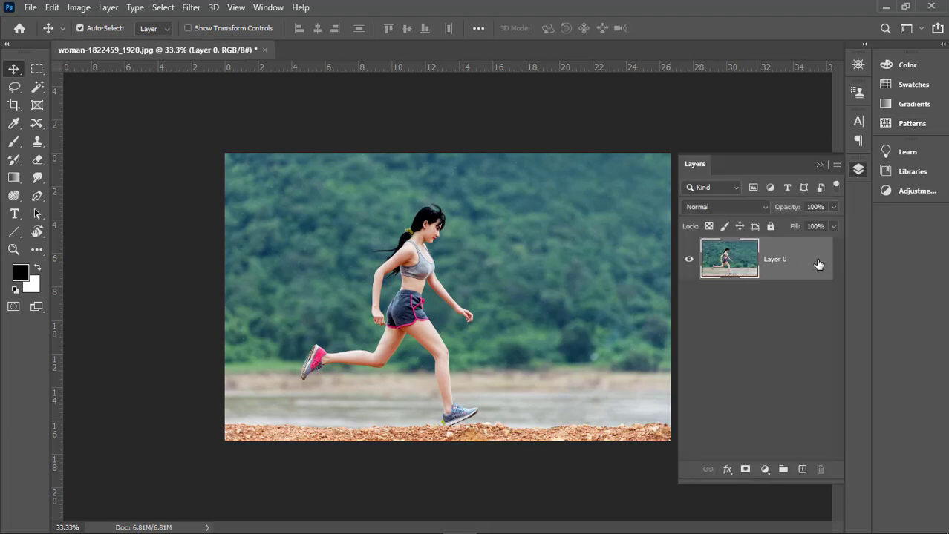
left_click(819, 166)
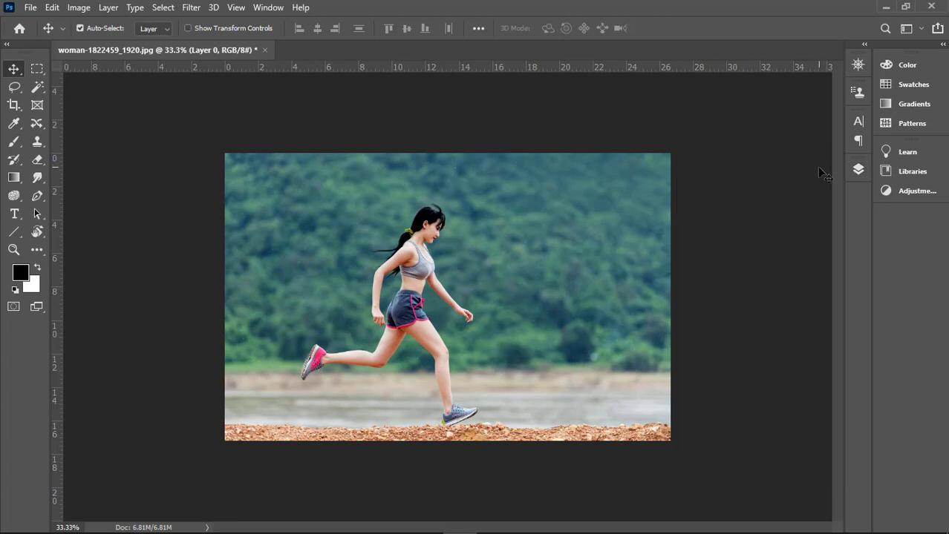
Step: Extend the running woman photo's canvas equally to the left and right with the Crop tool
left_click(14, 106)
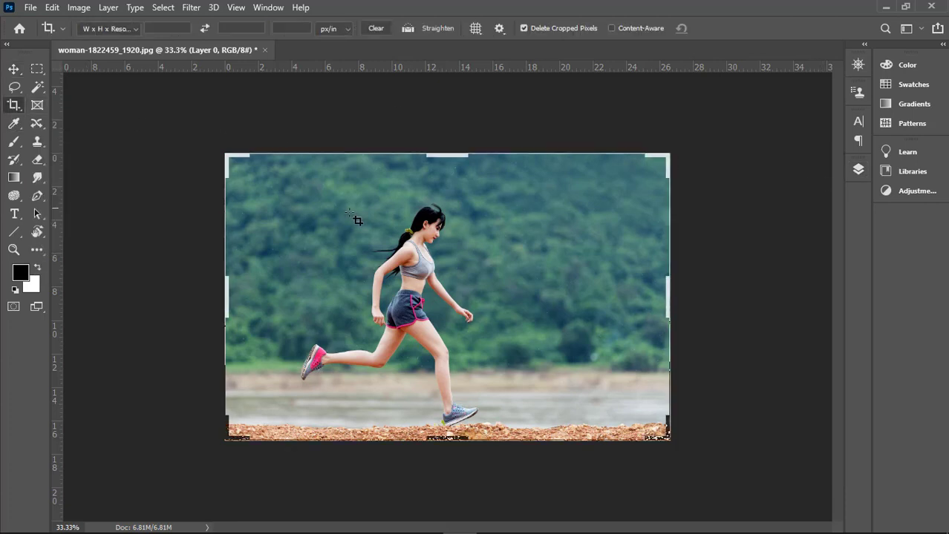
left_click_drag(668, 295, 825, 291)
key("Return")
key("v")
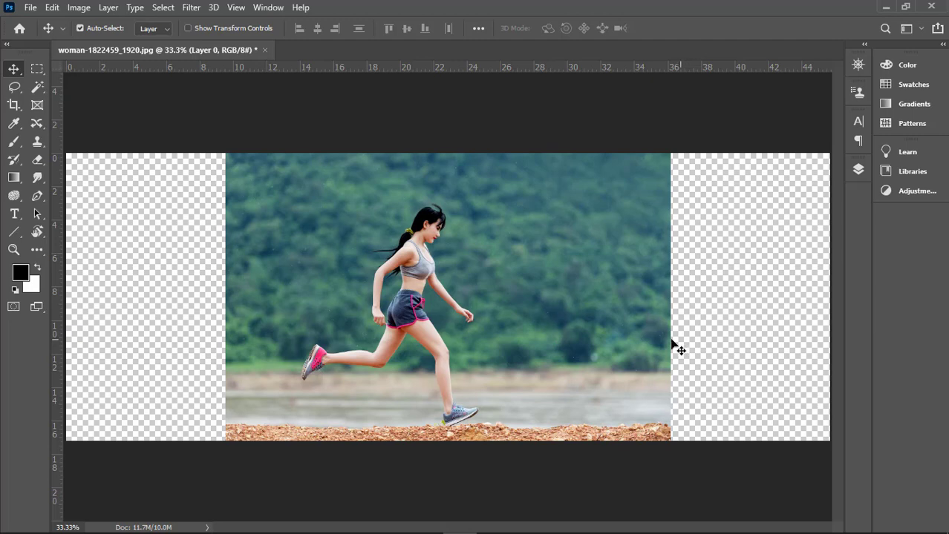
Step: Try Content-Aware Scale on the running woman photo at about 171% and 86% width with Protect at None, and cancel it
left_click(52, 8)
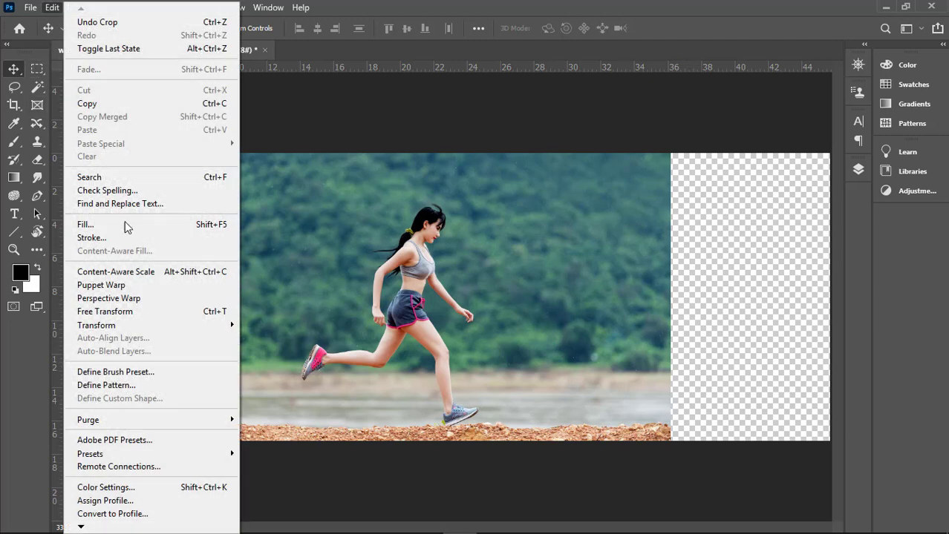
left_click(145, 273)
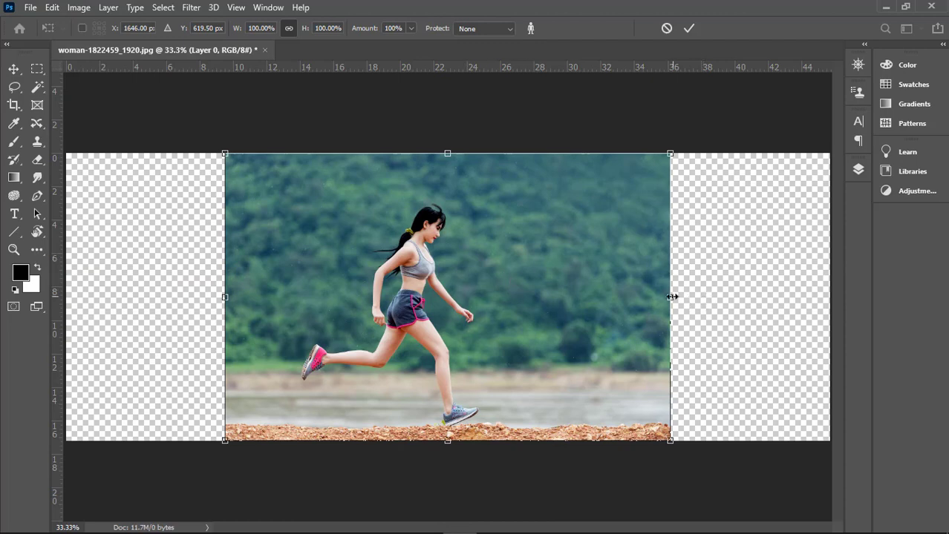
left_click_drag(671, 297, 834, 295)
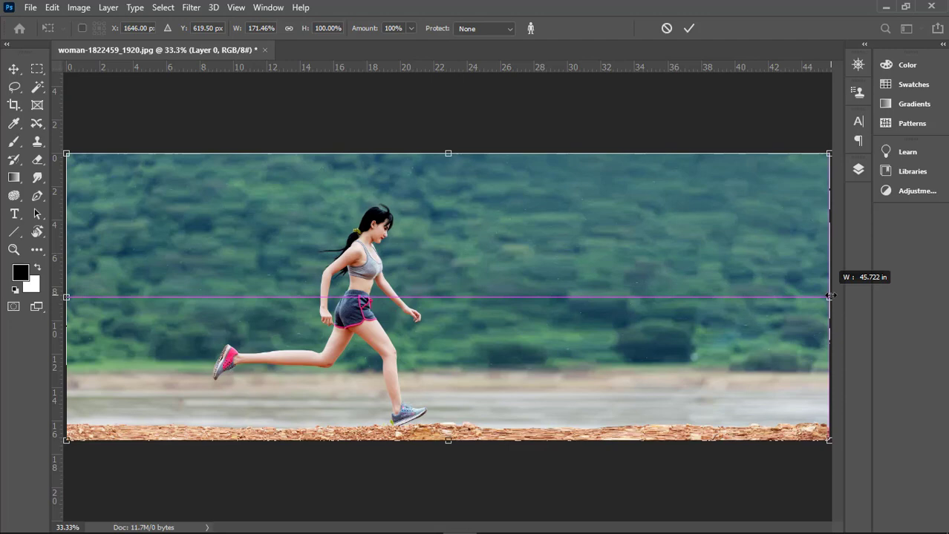
left_click_drag(819, 295, 641, 294)
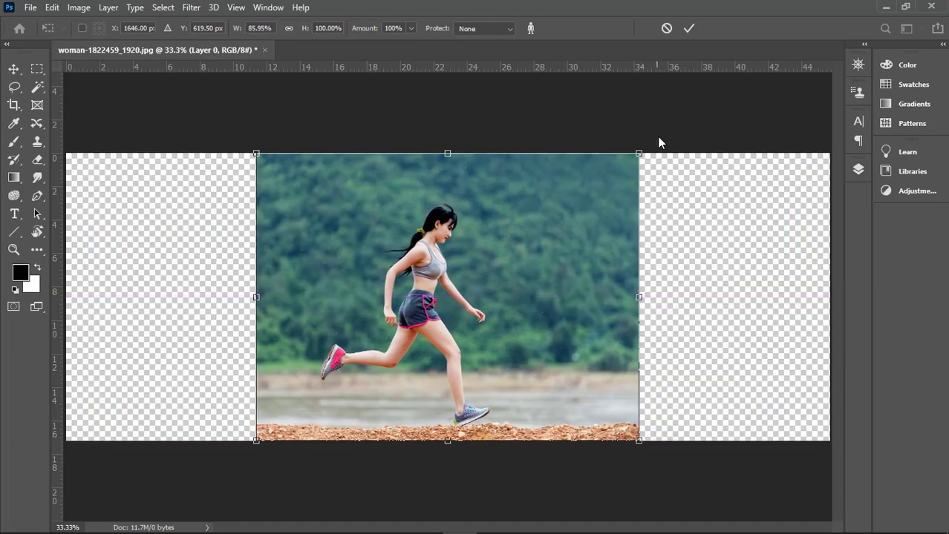
left_click(667, 29)
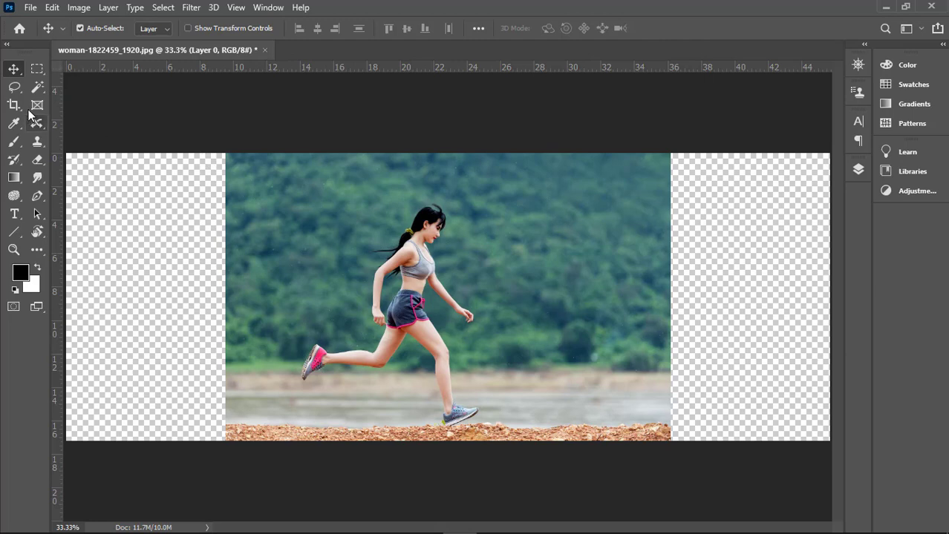
Step: Select the running woman with a loose freehand Lasso outline around her body, hair, arms and legs
left_click(16, 88)
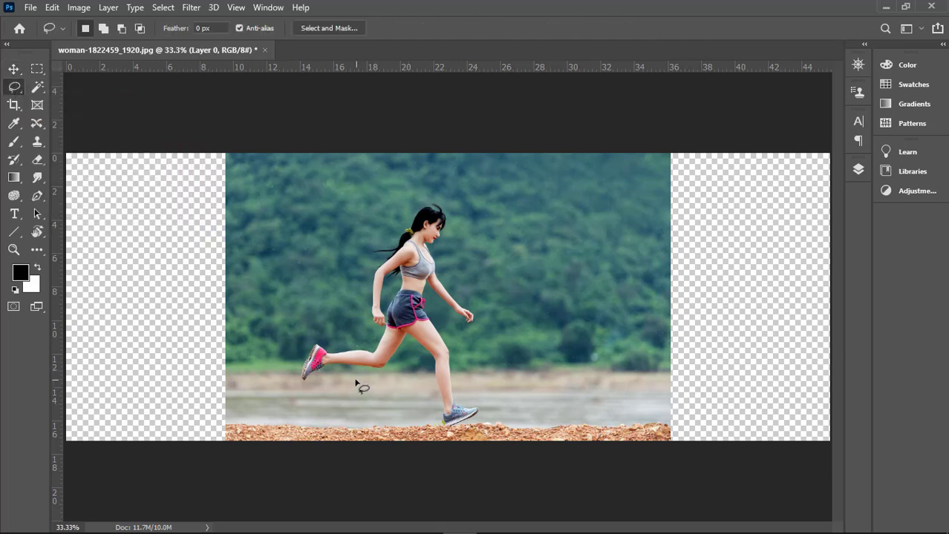
mouse_move(290, 384)
left_mouse_down()
mouse_move(317, 333)
mouse_move(369, 340)
mouse_move(368, 313)
left_mouse_up()
mouse_move(374, 269)
left_mouse_down()
mouse_move(370, 251)
mouse_move(388, 239)
left_mouse_up()
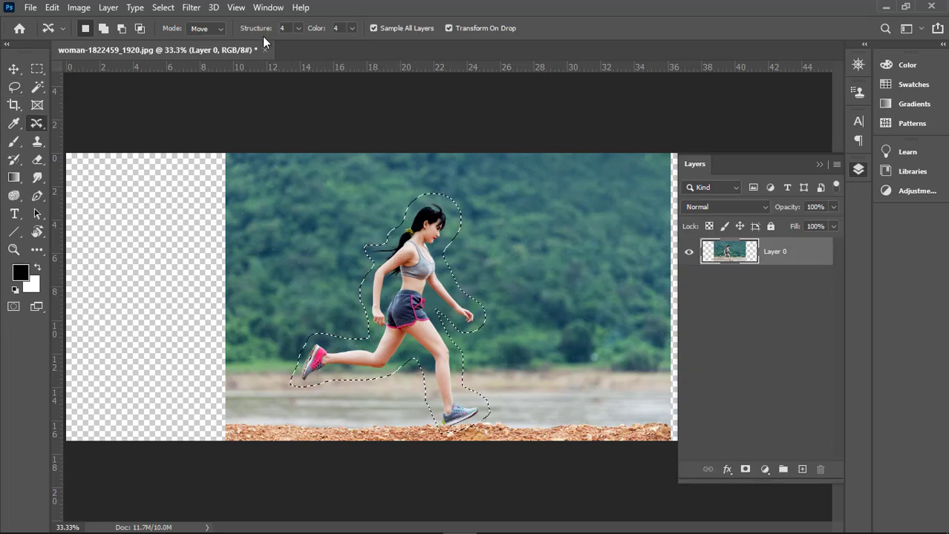
Step: Save the inverse of the running woman selection as an alpha channel and deselect it
left_click(270, 7)
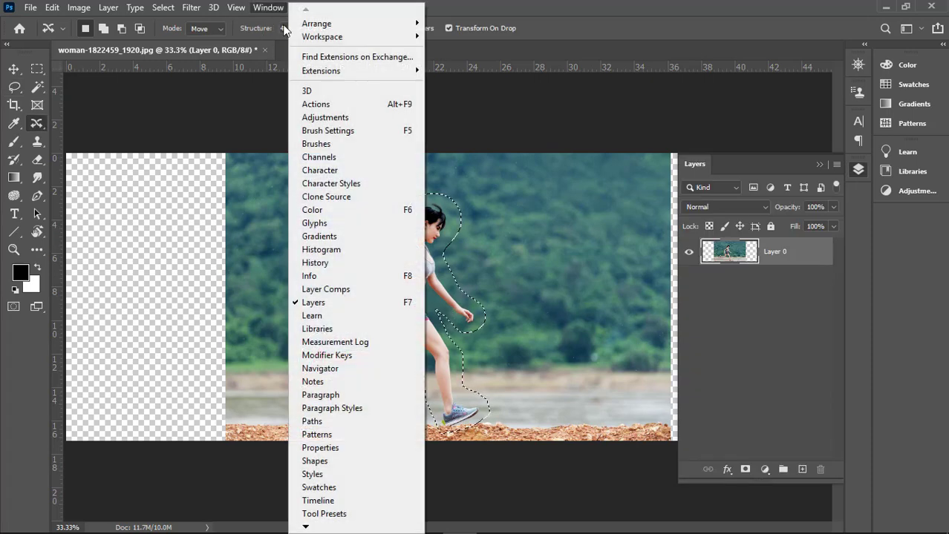
left_click(337, 158)
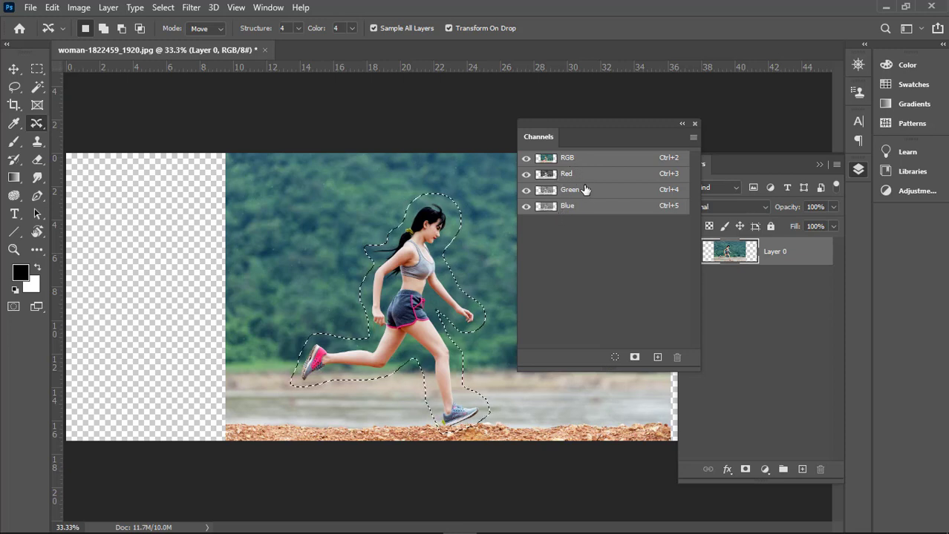
left_click_drag(585, 120, 629, 88)
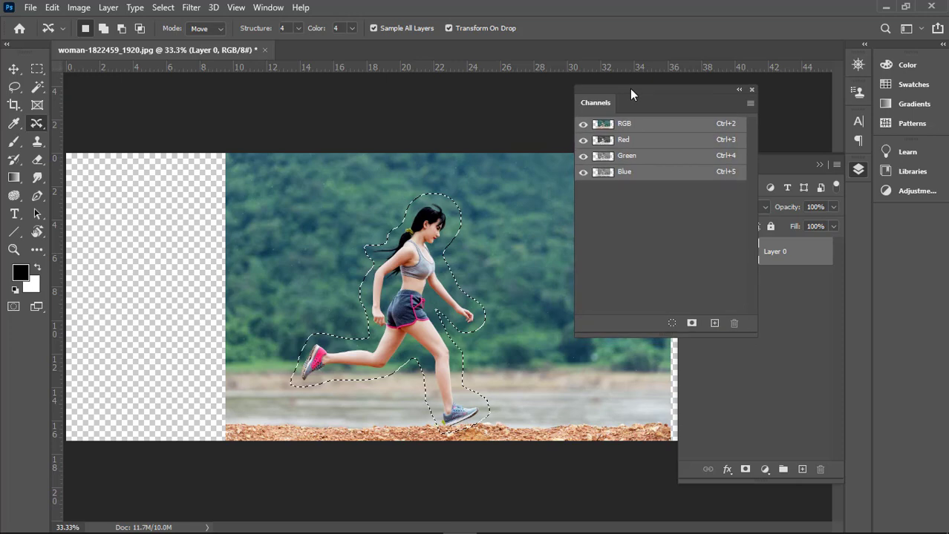
left_click(691, 324)
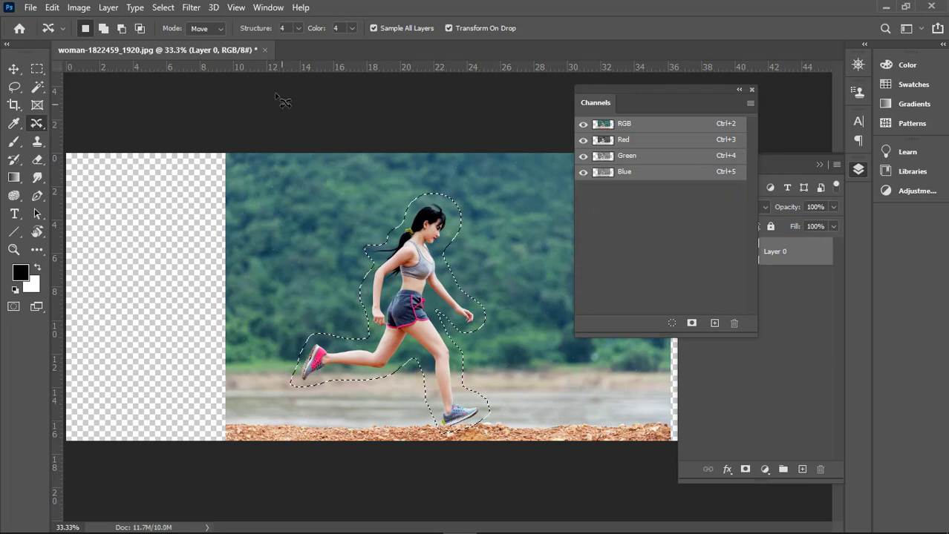
left_click(165, 9)
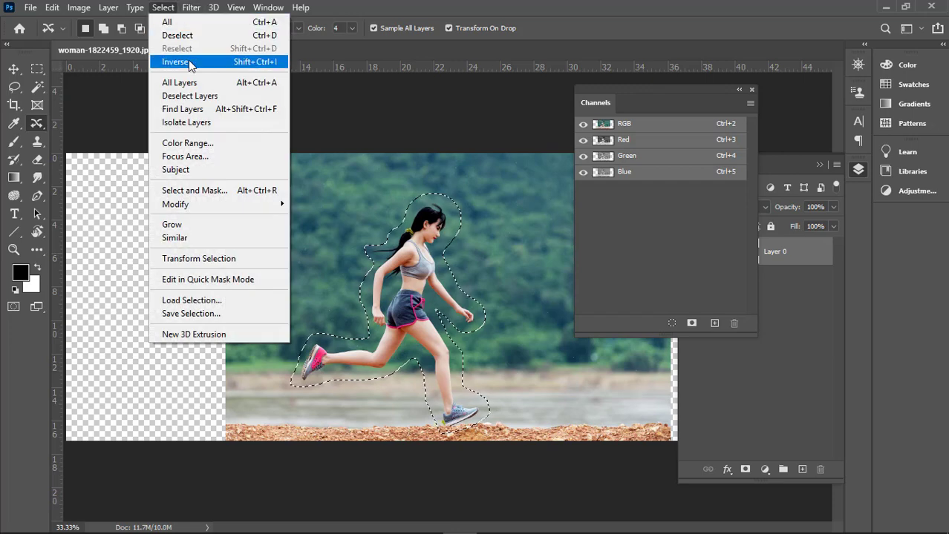
left_click(192, 63)
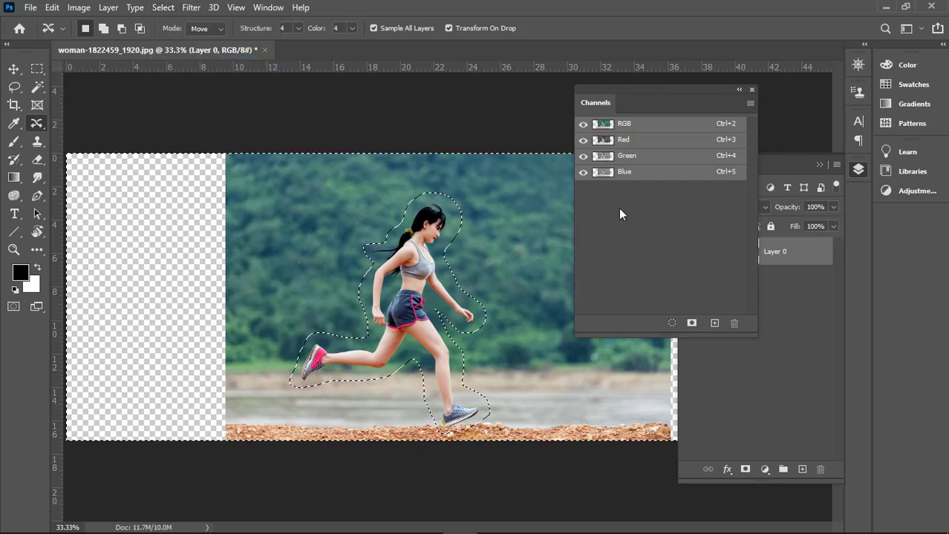
left_click(691, 324)
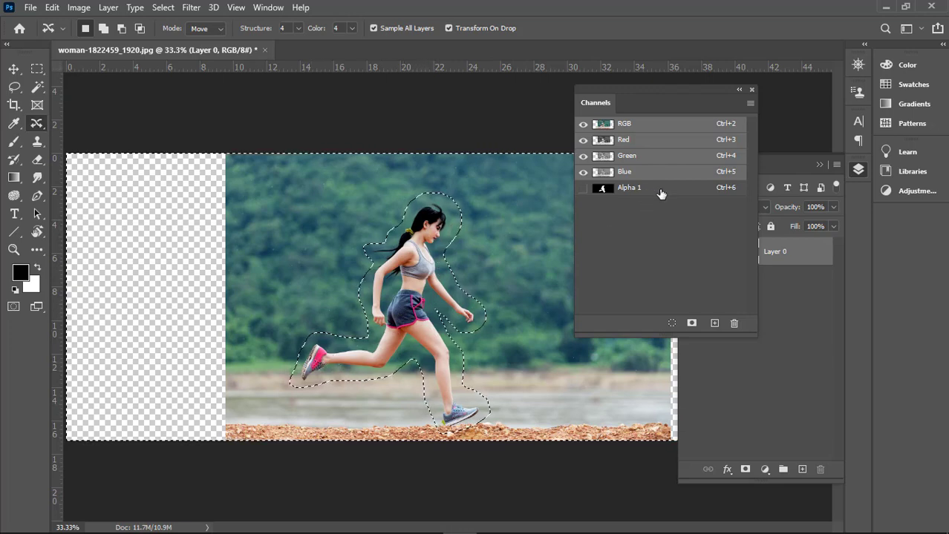
left_click(752, 92)
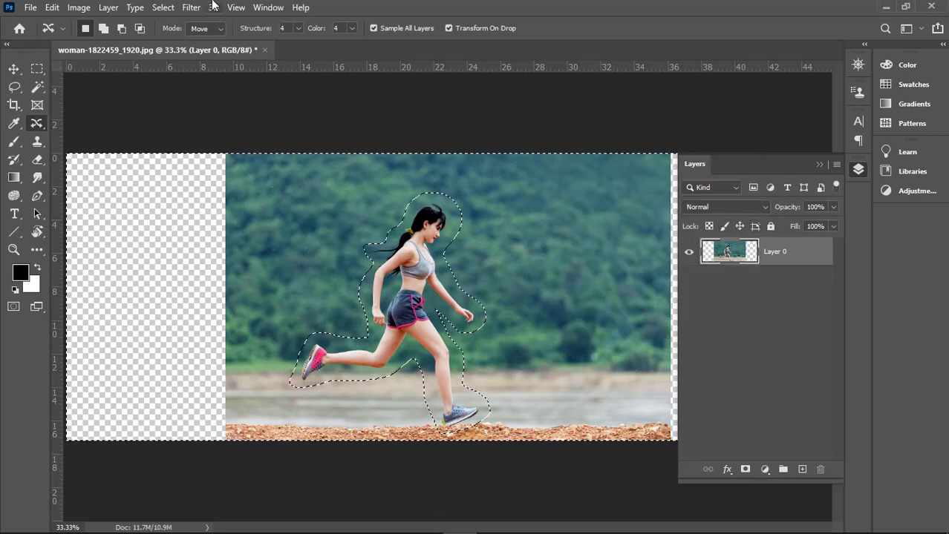
left_click(162, 7)
left_click(180, 36)
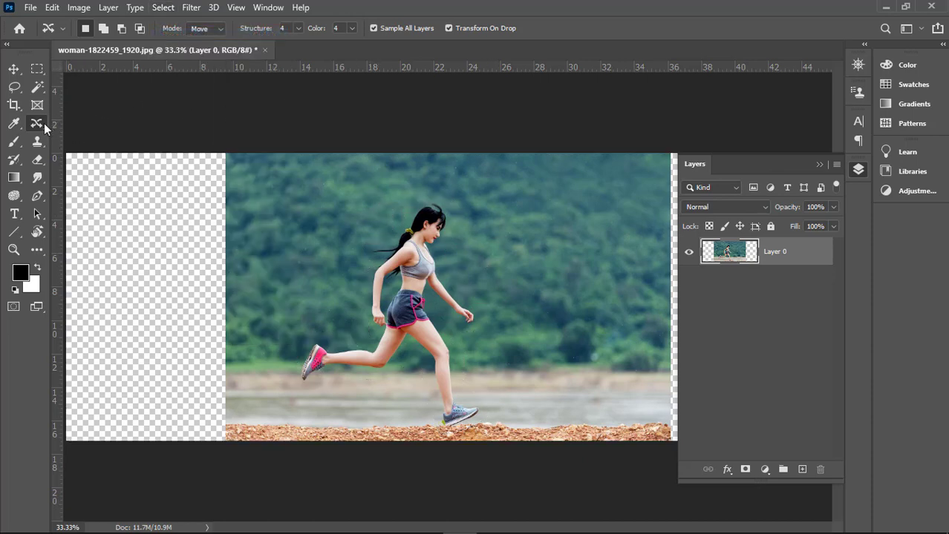
Step: Stretch the running woman layer to both canvas edges with Content-Aware Scale, about 171% width, with Protect set to Alpha 1
left_click(14, 69)
left_click(52, 7)
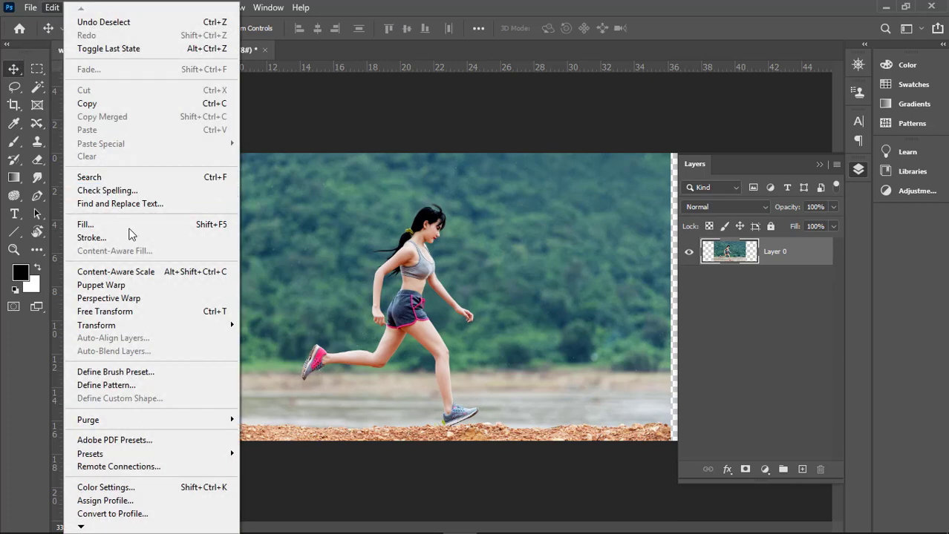
left_click(135, 269)
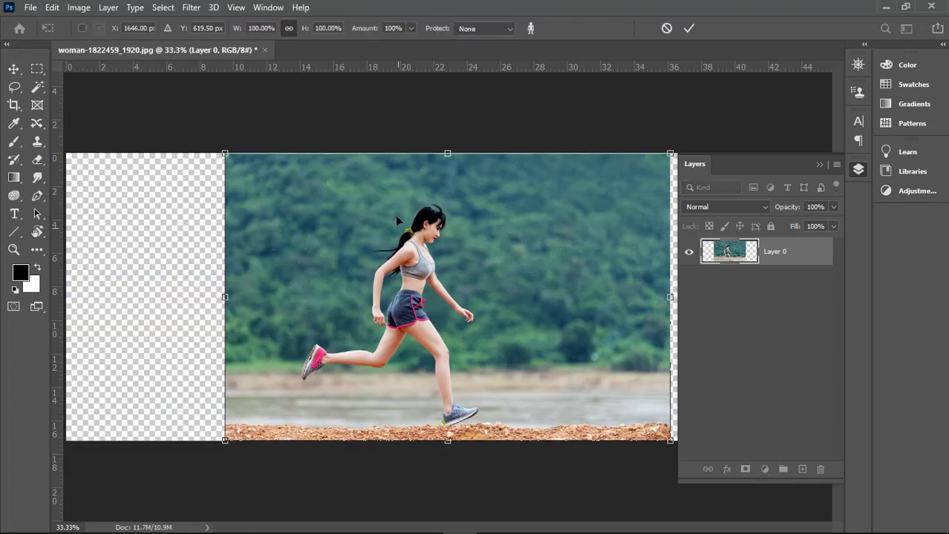
left_click(506, 30)
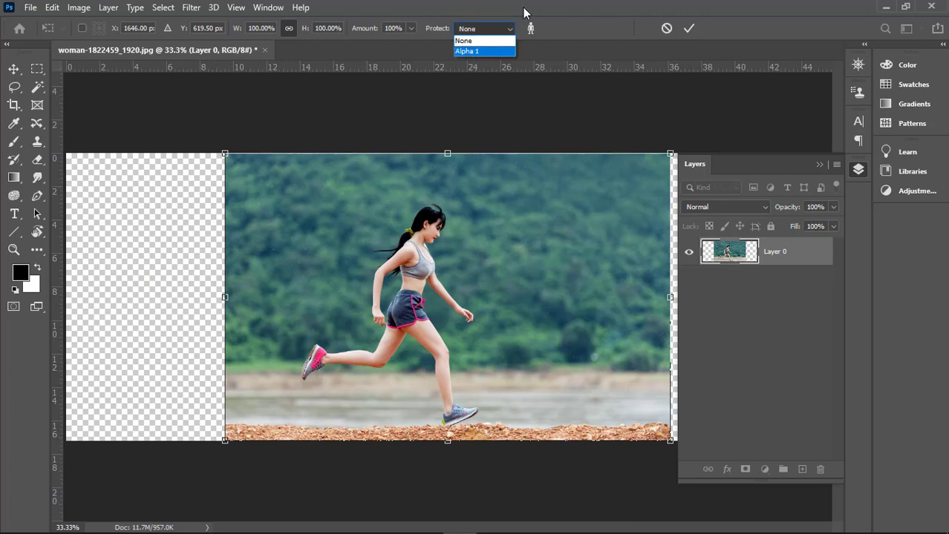
left_click(462, 51)
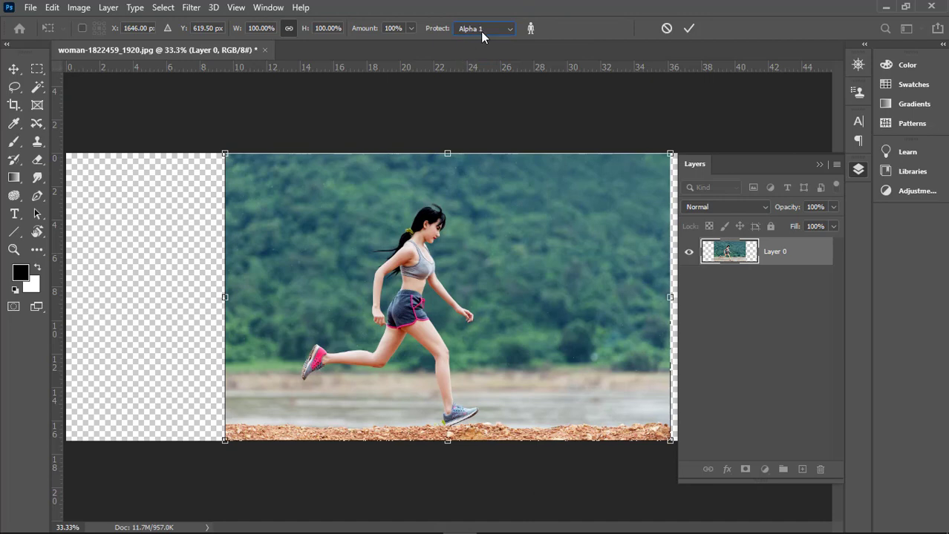
left_click(820, 165)
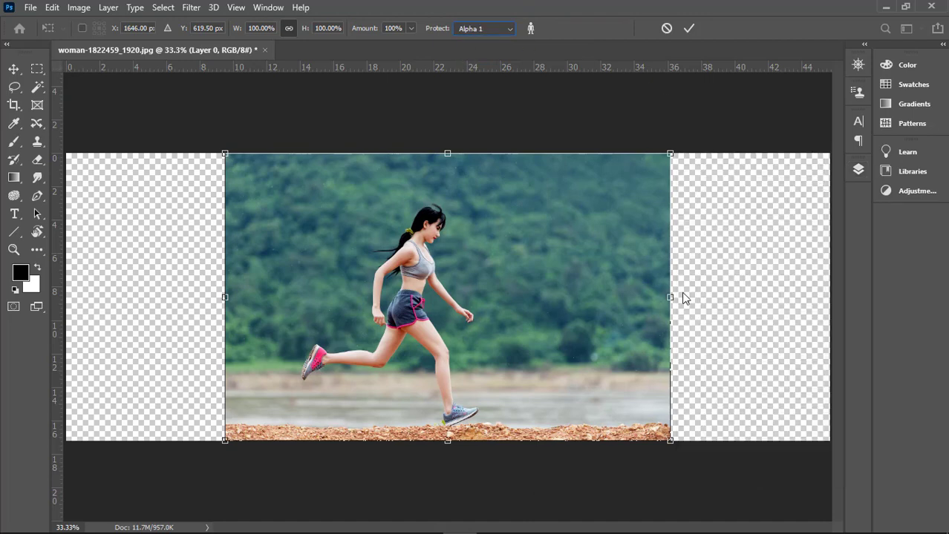
left_click_drag(672, 298, 832, 287)
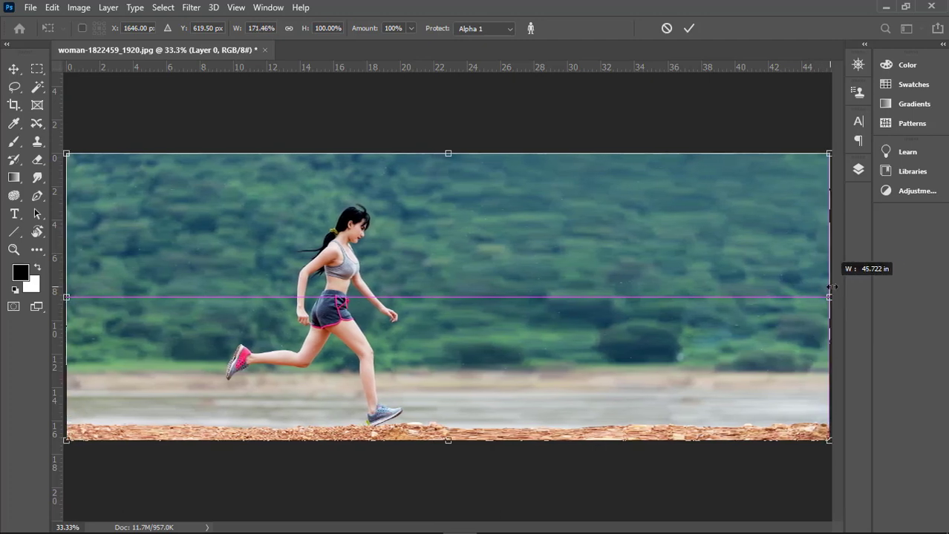
left_click_drag(832, 287, 832, 287)
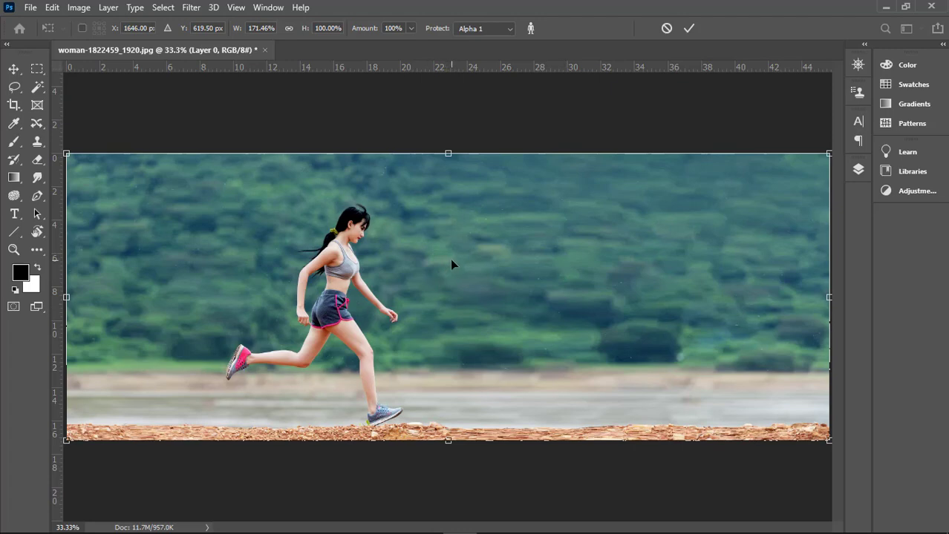
key("Return")
key("ctrl+minus")
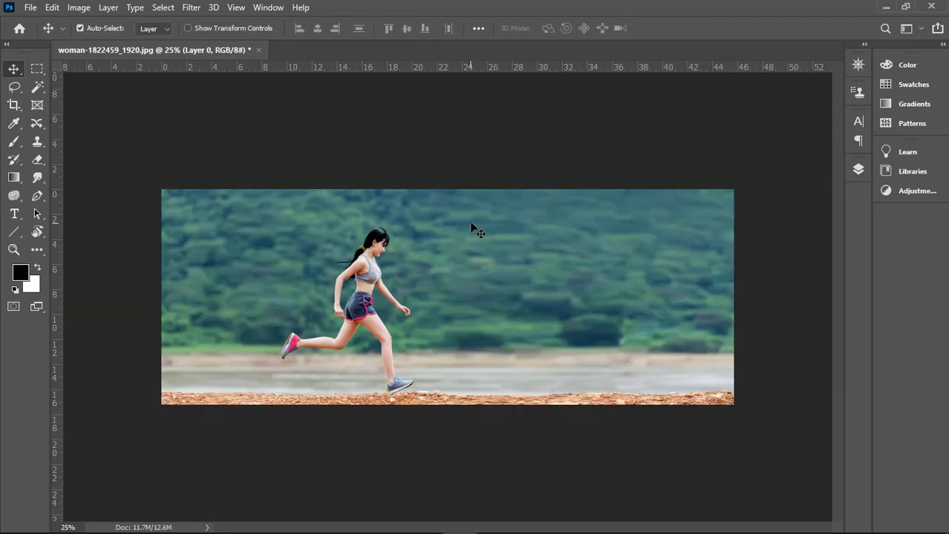